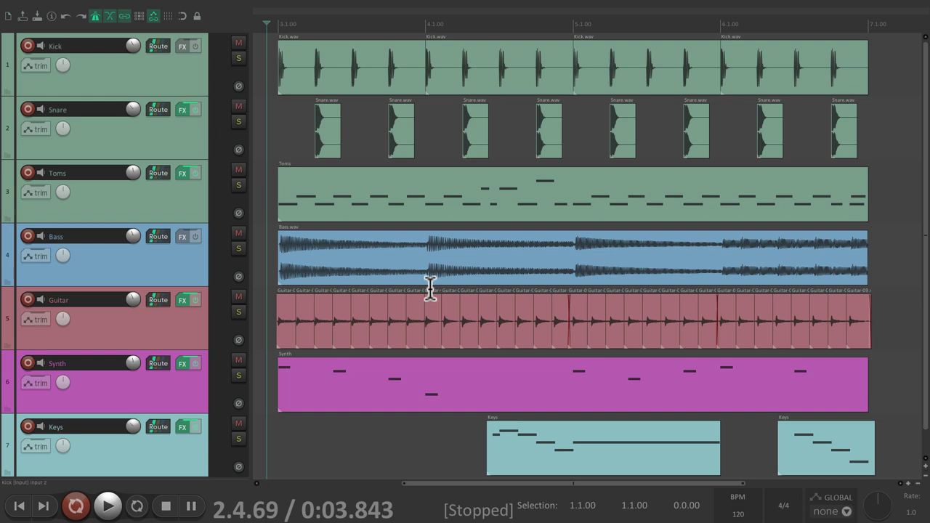
Play back the project, then open the render settings with the master mix as source
key("space")
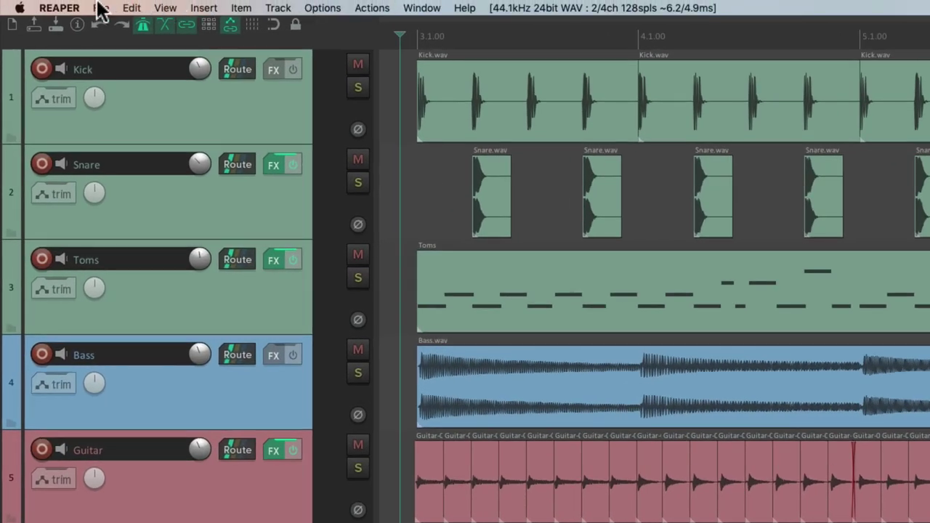
left_click(101, 9)
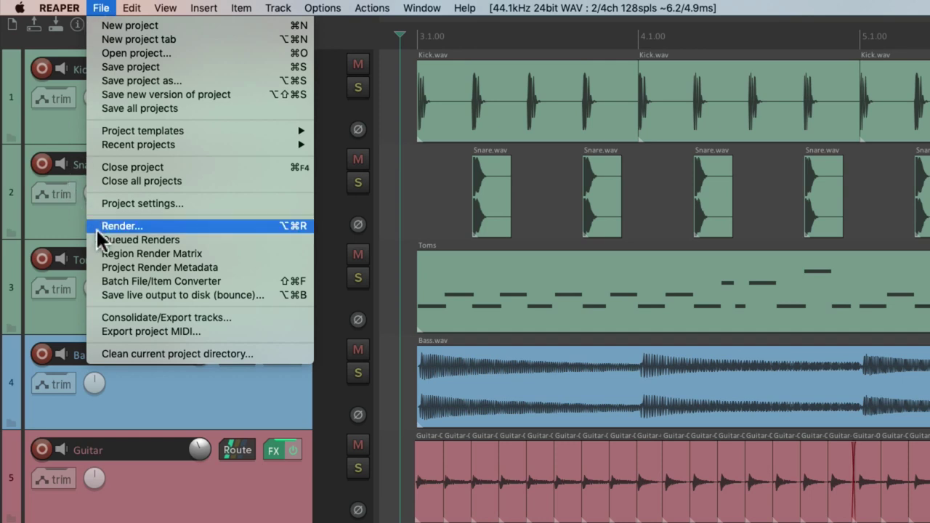
left_click(260, 227)
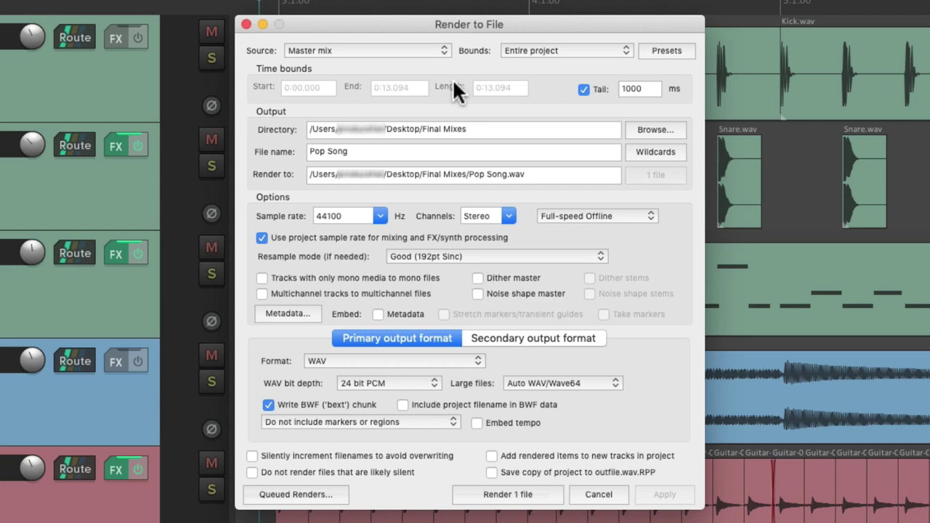
left_click(389, 52)
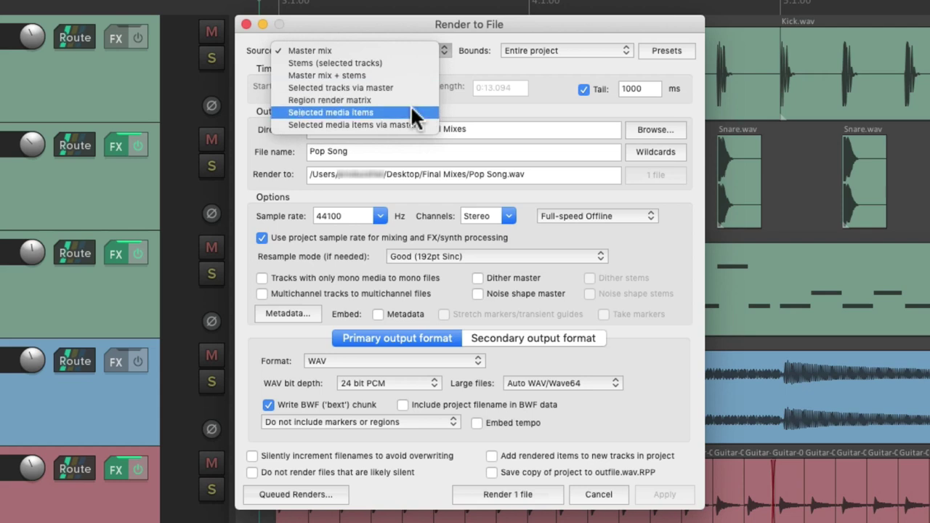
left_click(412, 55)
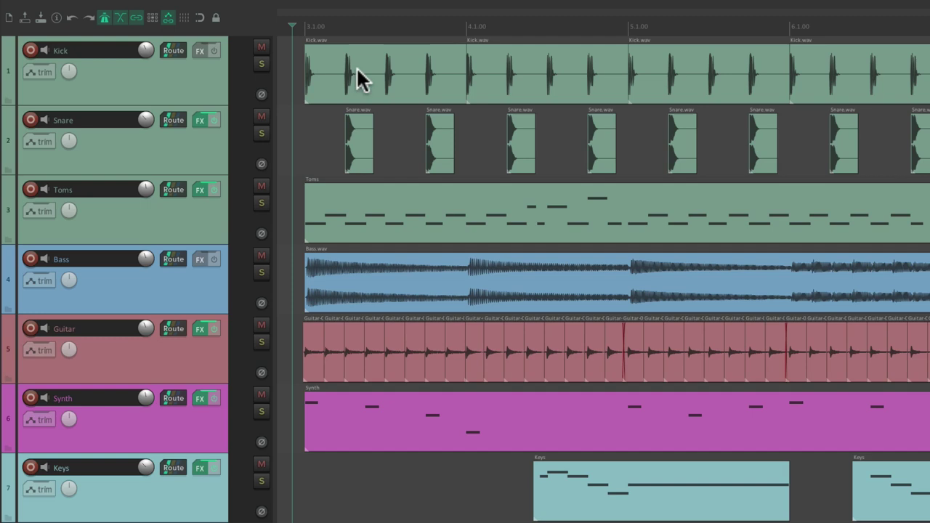
Render the master mix to Pop Song.wav and preview the 3.5 MB file in Finder
scroll(357, 67, "left", 5)
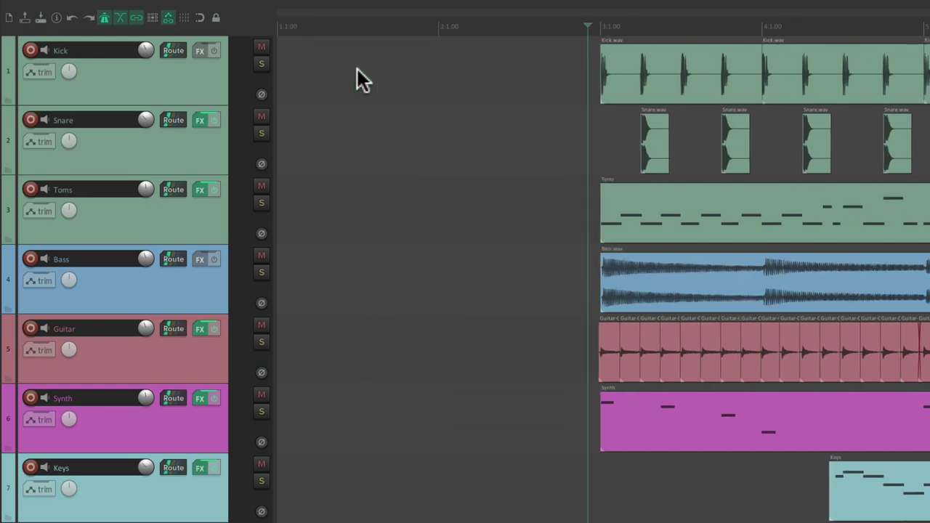
key("super+alt+r")
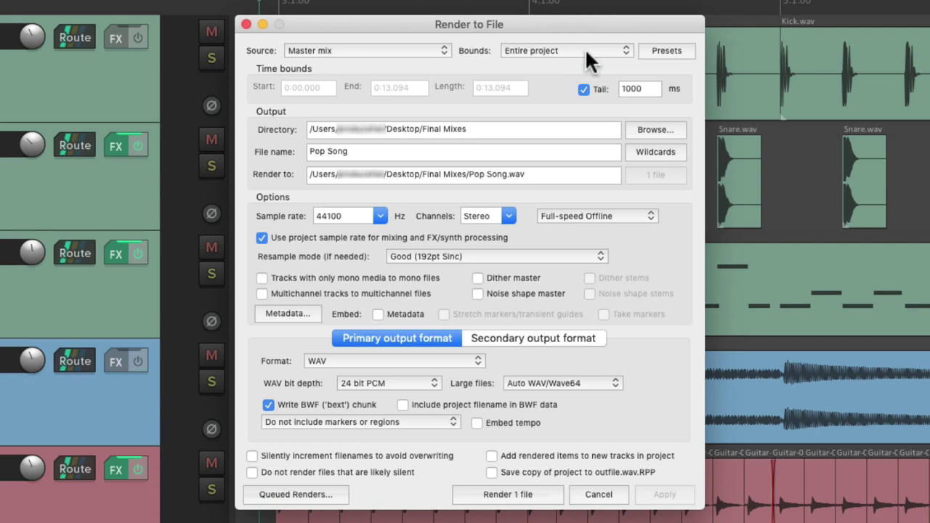
left_click(541, 493)
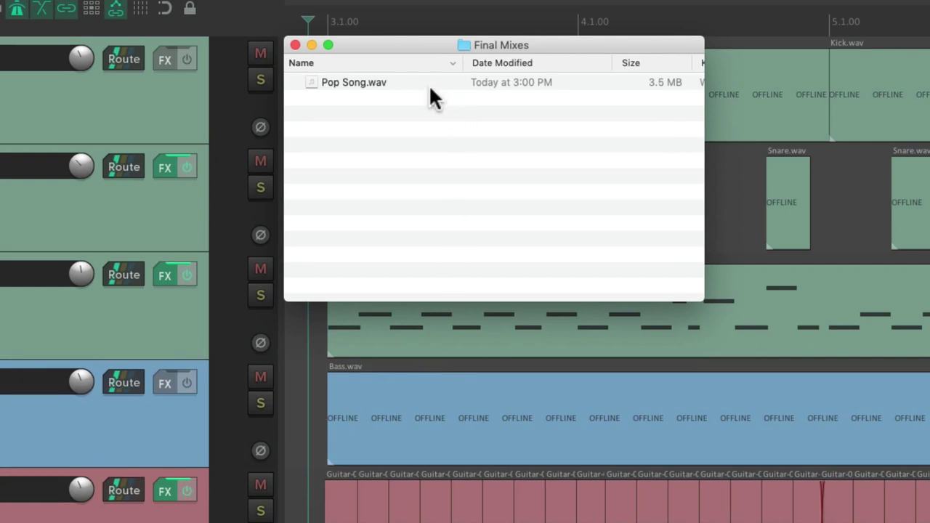
left_click(423, 88)
key("space")
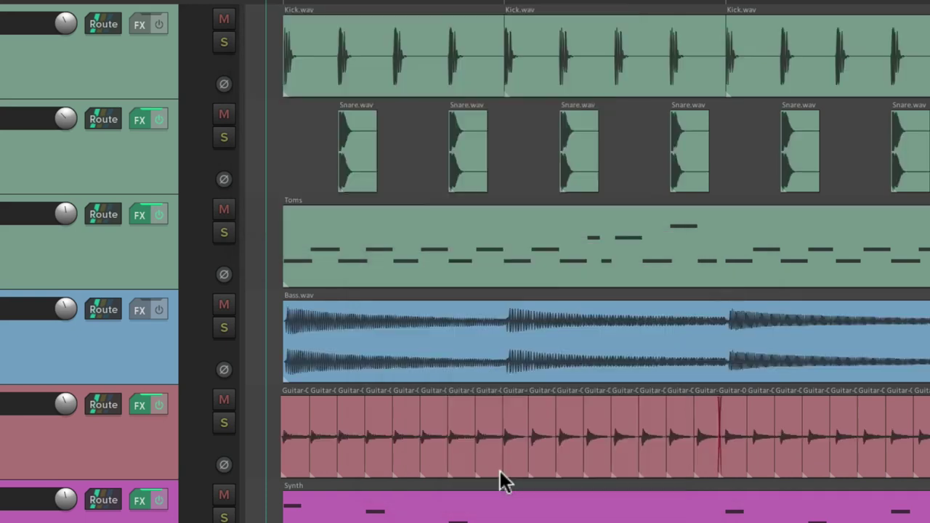
Select the span from bar 3 to bar 7 (0:03.921 to 0:13.106) on the ruler
scroll(421, 342, "left", 5)
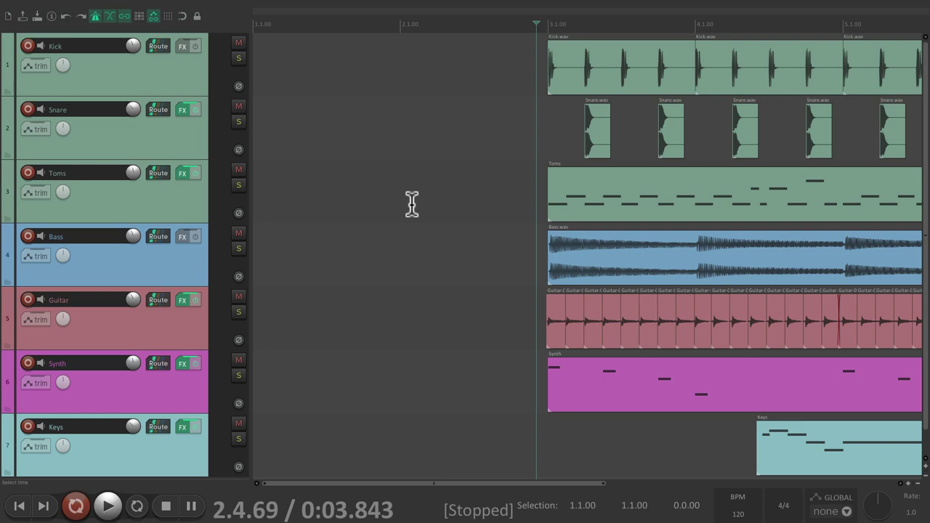
scroll(411, 205, "right", 5)
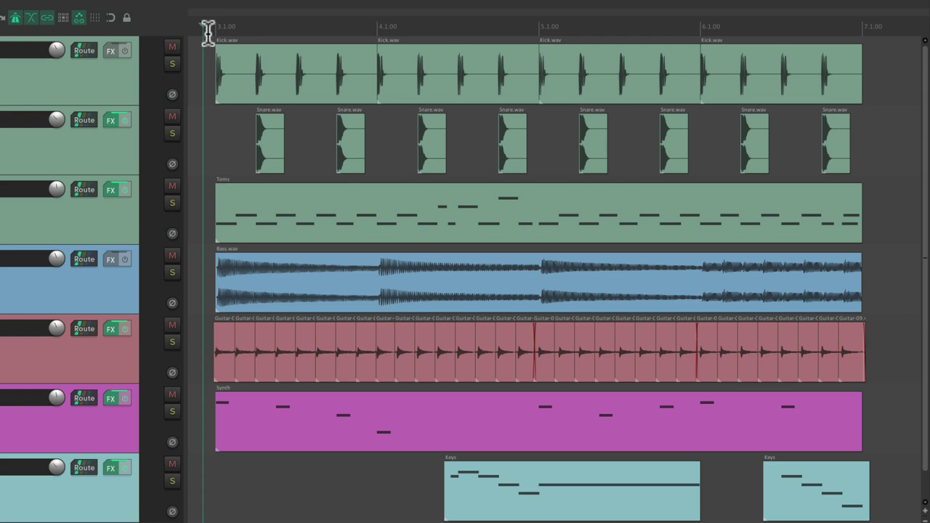
left_click_drag(208, 32, 869, 36)
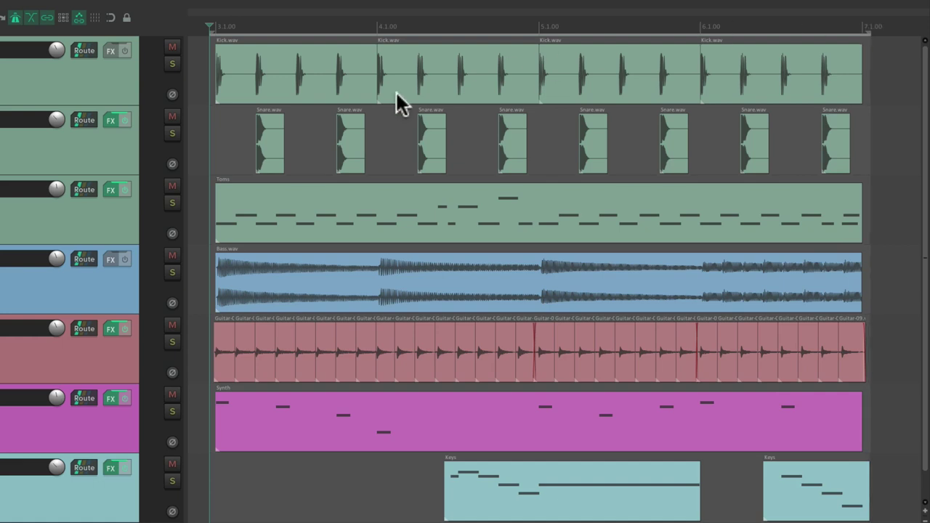
Render Pop Song.wav with bounds set to Time selection and preview the 9-second result
key("super+alt+r")
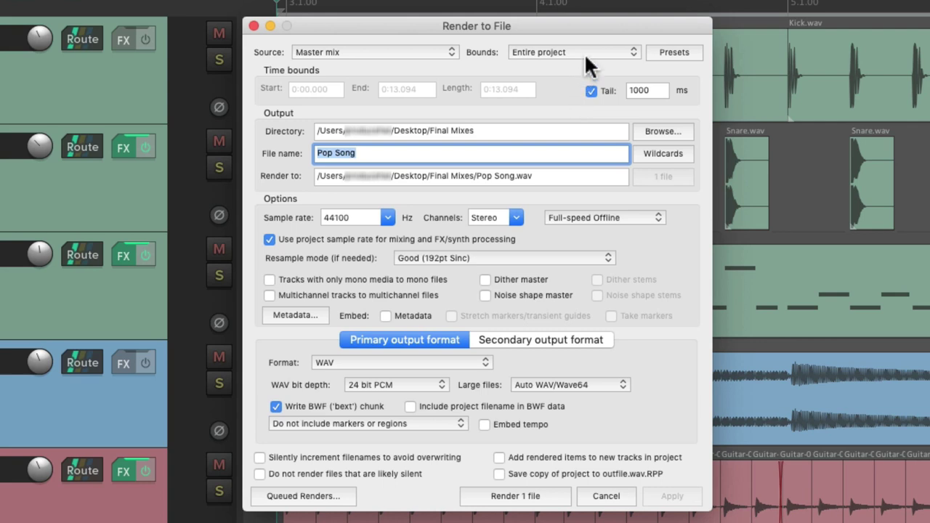
left_click(584, 53)
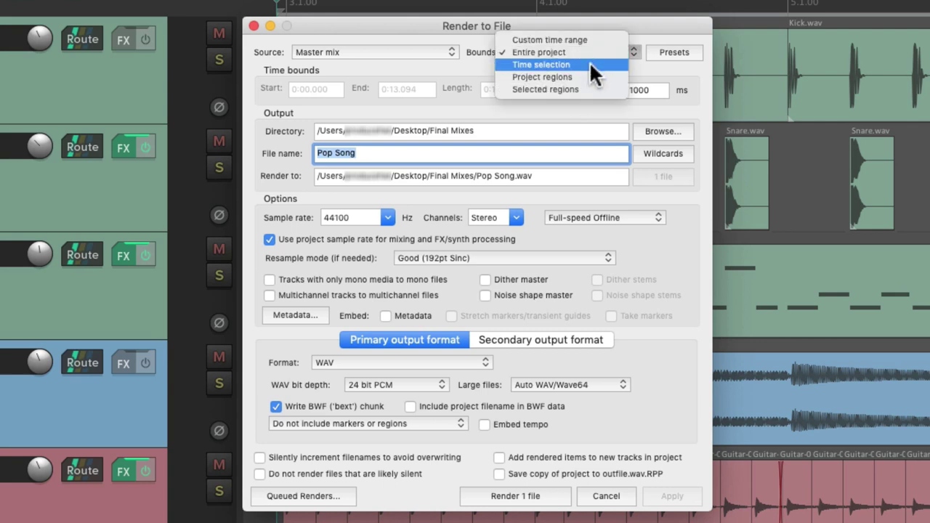
left_click(590, 61)
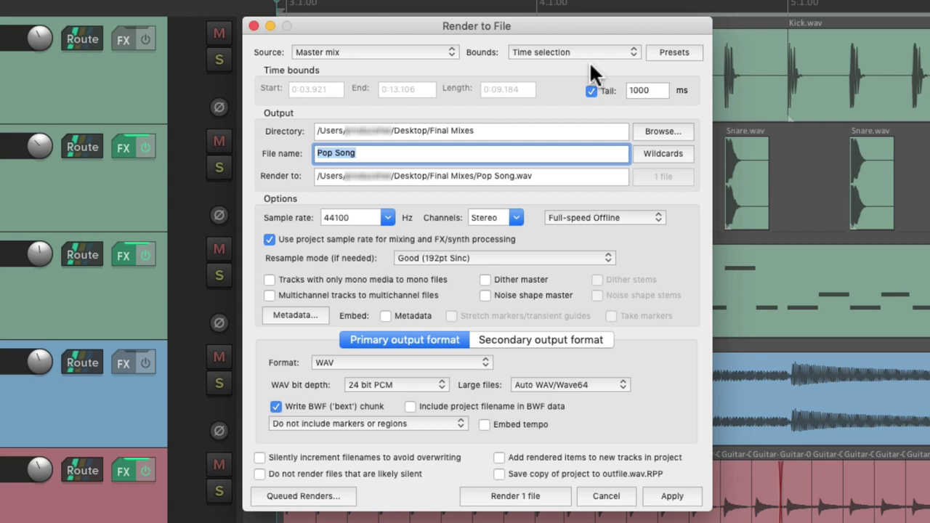
key("Return")
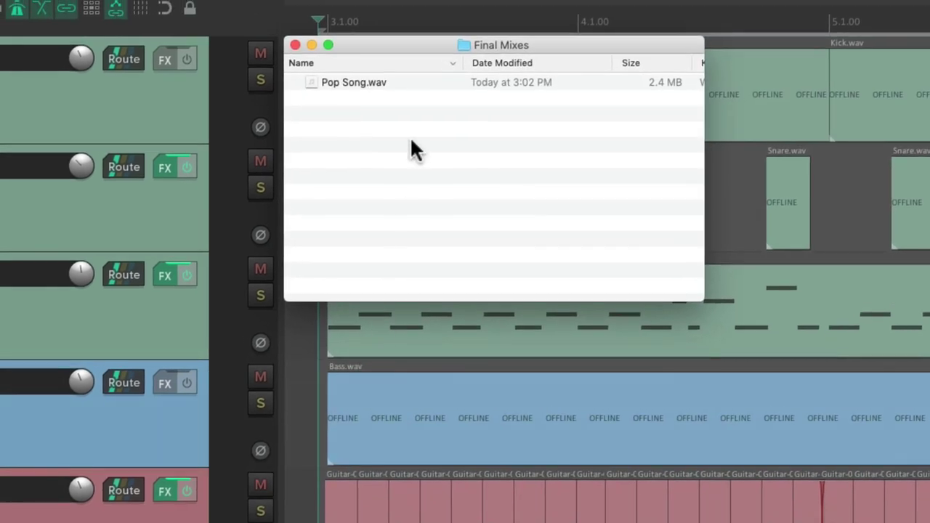
left_click(410, 81)
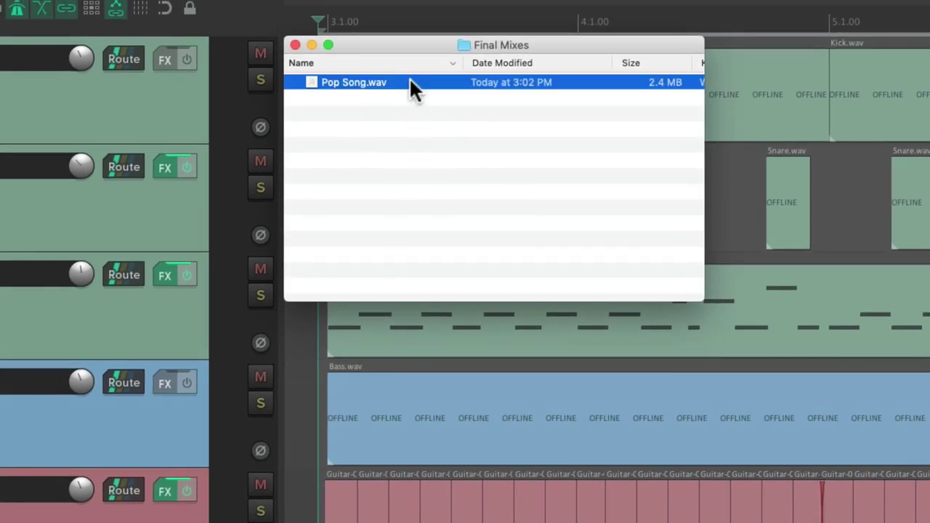
key("space")
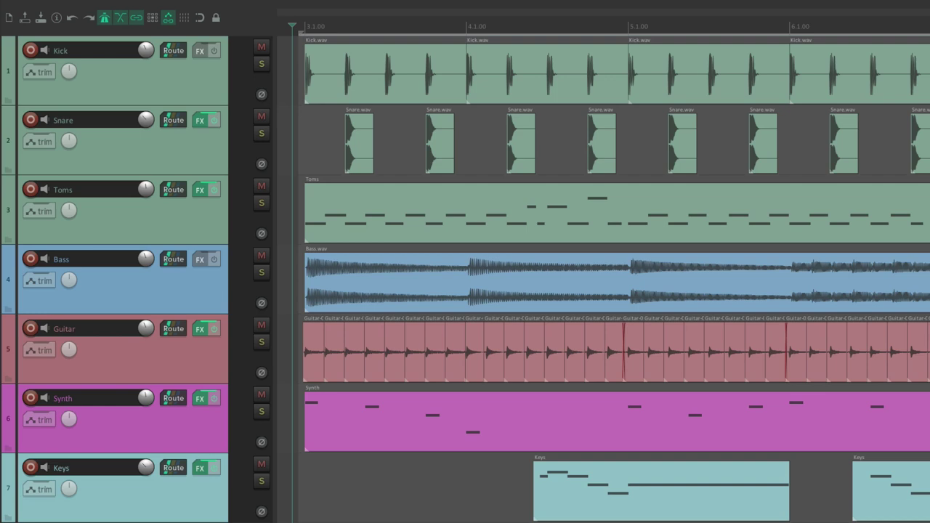
Re-render Pop Song.wav with bounds set to Custom time range 0:03.921 to 0:13.106, no tail
key("super+alt+r")
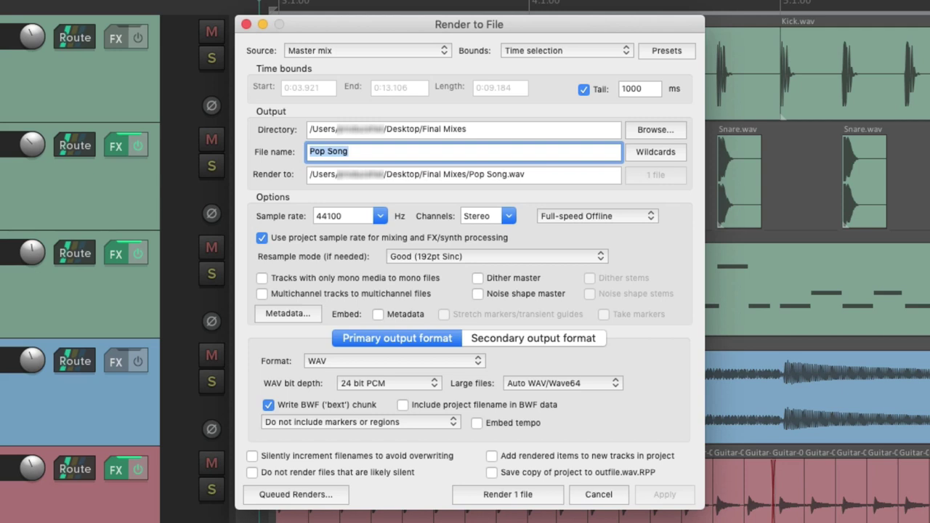
left_click(573, 51)
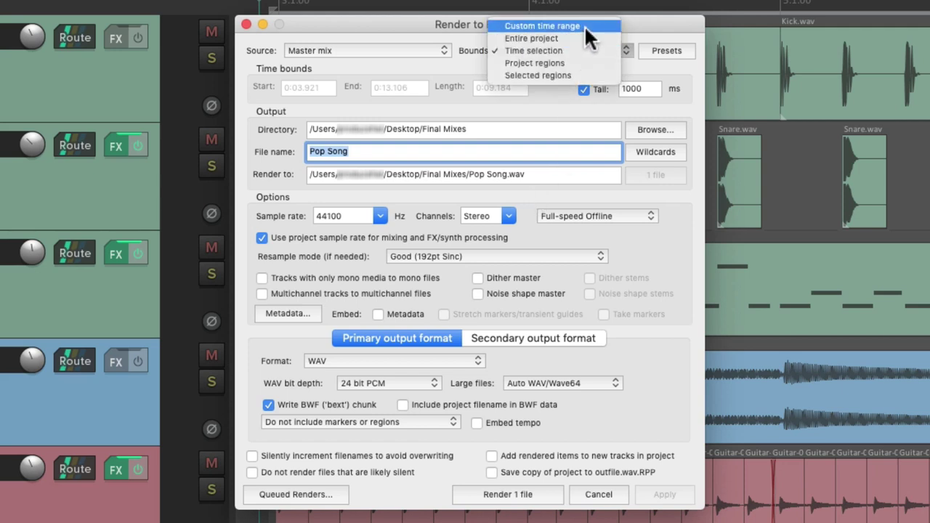
left_click(585, 29)
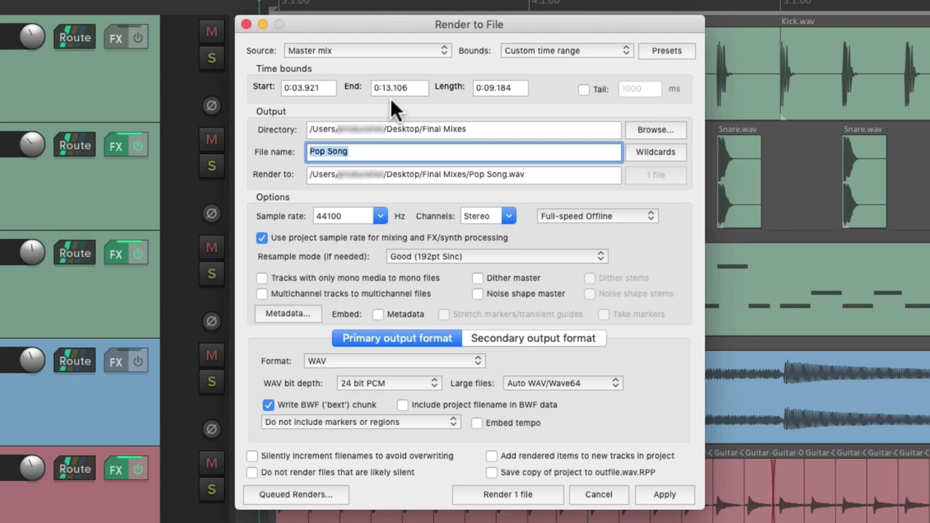
key("Return")
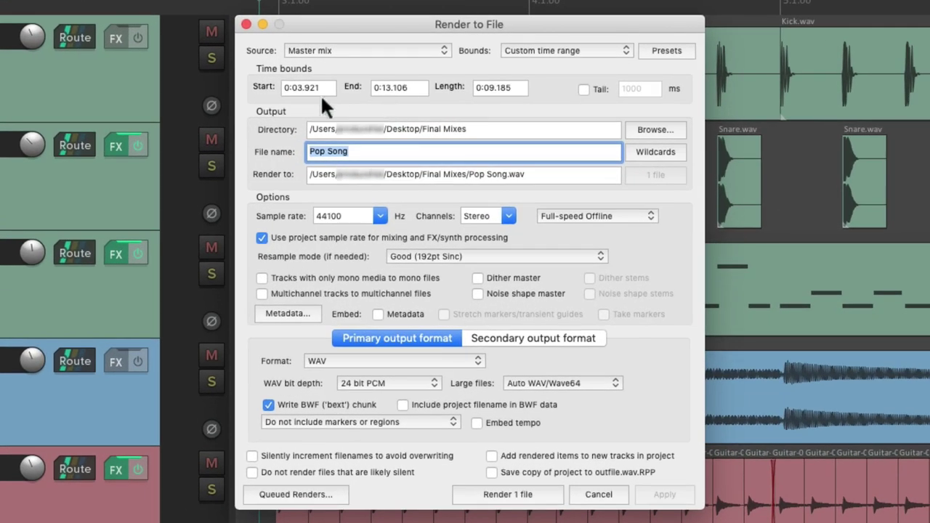
left_click(601, 57)
left_click(600, 51)
Close and reopen the render settings, keeping bounds on Custom time range (0:09.185 long)
key("Escape")
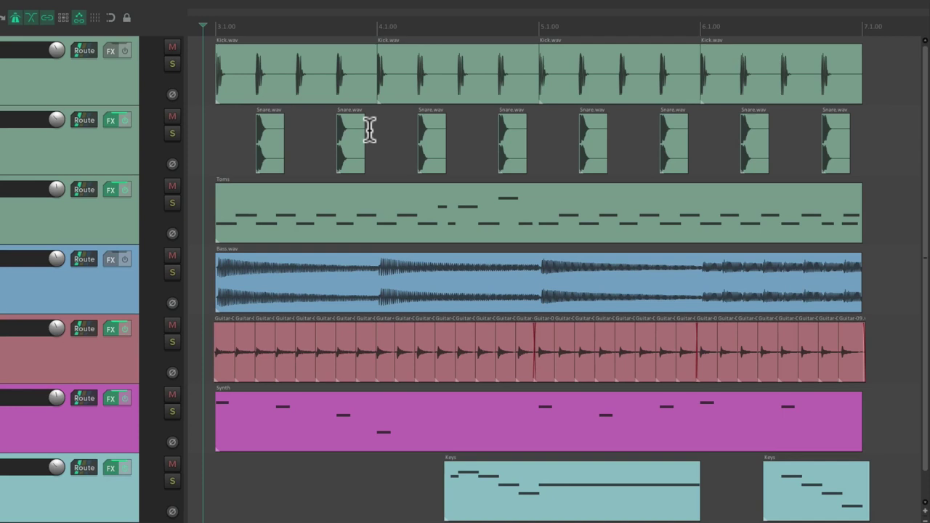
key("super+alt+r")
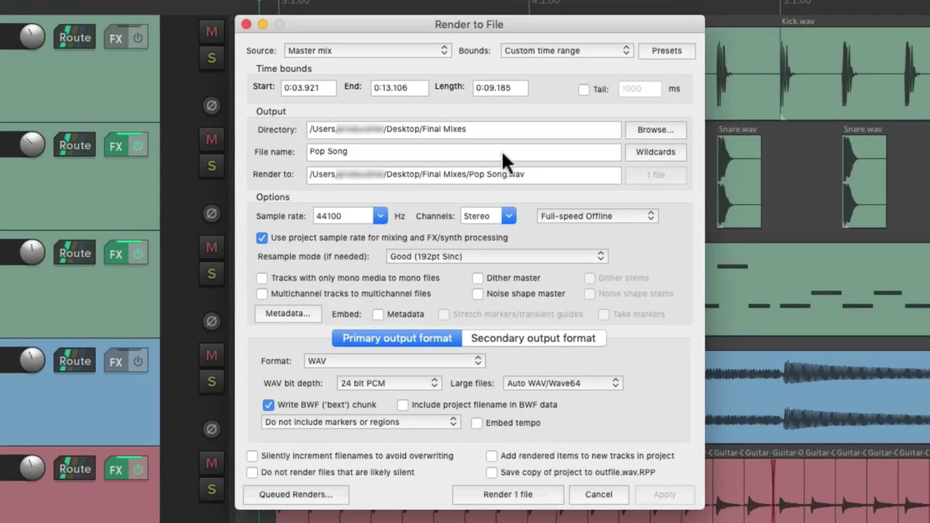
left_click(573, 53)
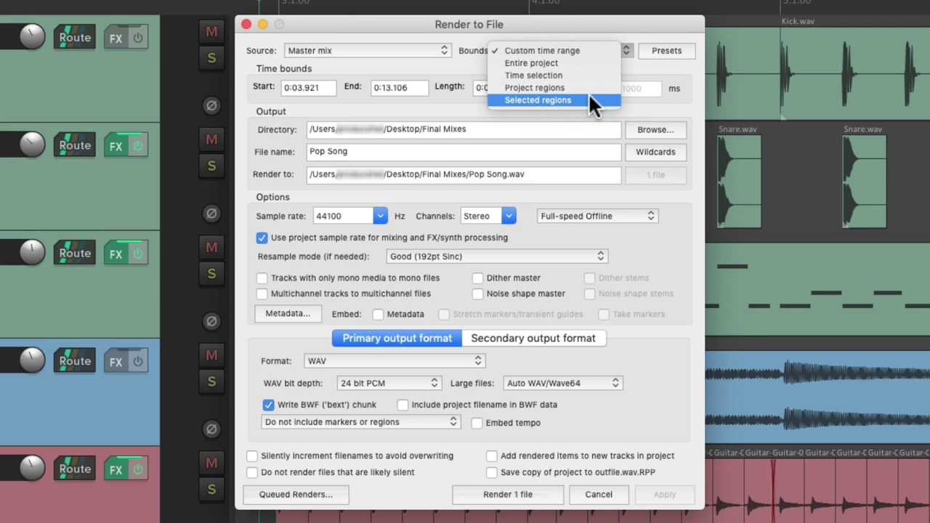
left_click(599, 50)
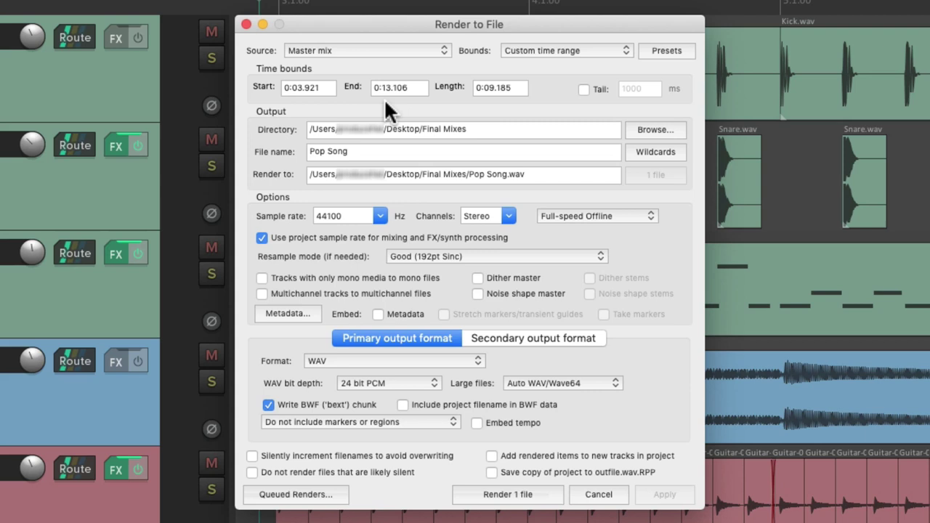
Render the custom range and preview the 2.4 MB, 9-second Pop Song.wav in Finder
key("Return")
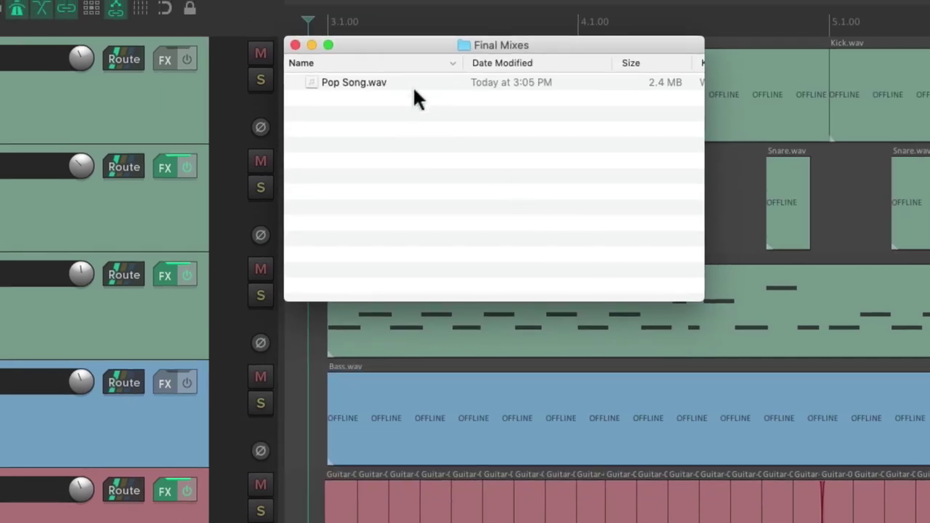
left_click(410, 83)
key("space")
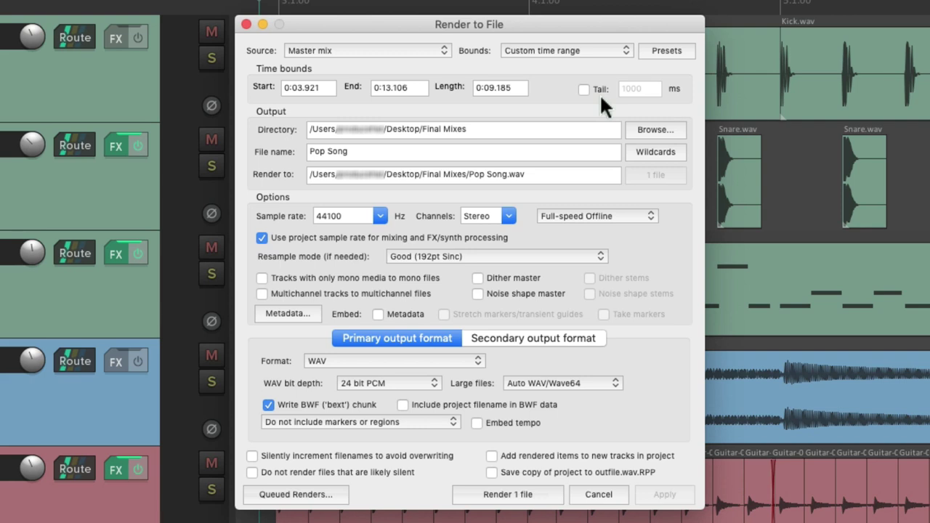
Set the render tail to 4000 ms
left_click(583, 90)
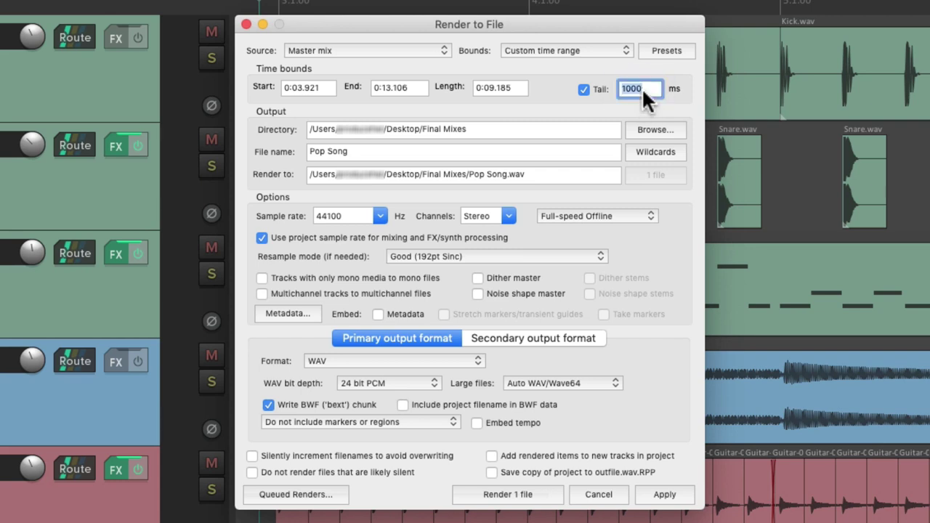
type("4000")
Render with the 4000 ms tail and preview Pop Song.wav in Finder through 0:13
key("Return")
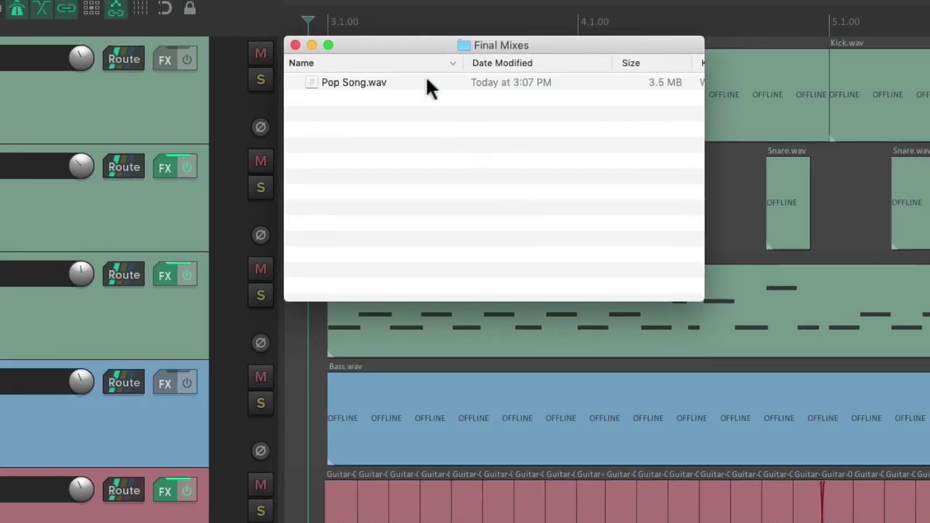
left_click(379, 61)
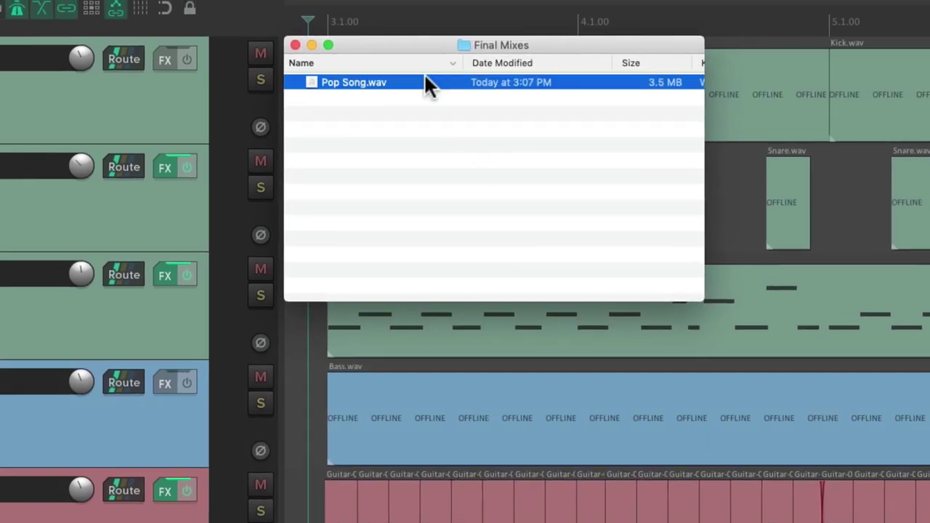
key("space")
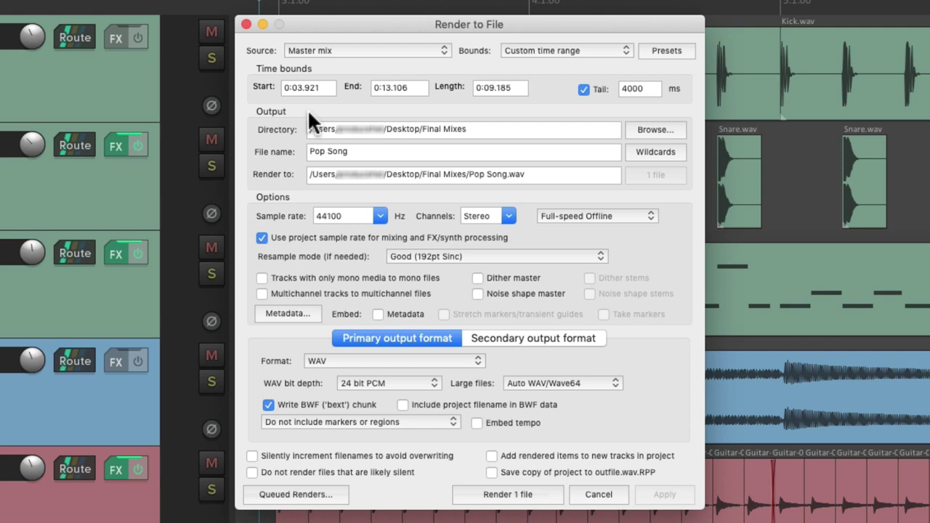
Set the render output directory to Final Mixes
left_click(491, 130)
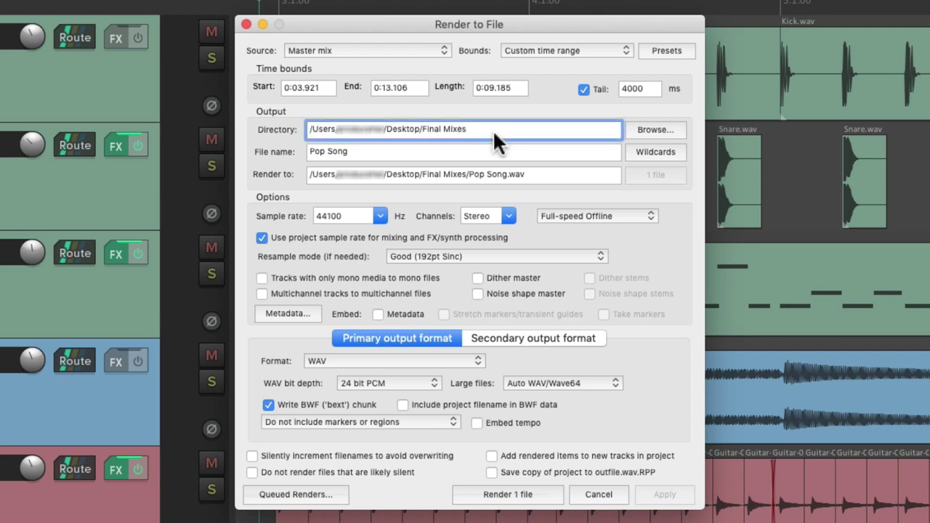
left_click(633, 130)
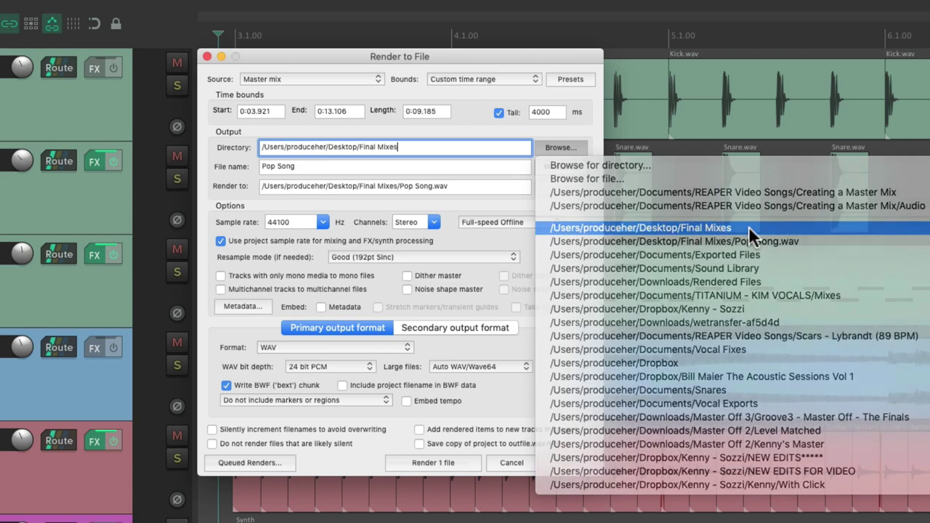
left_click(748, 227)
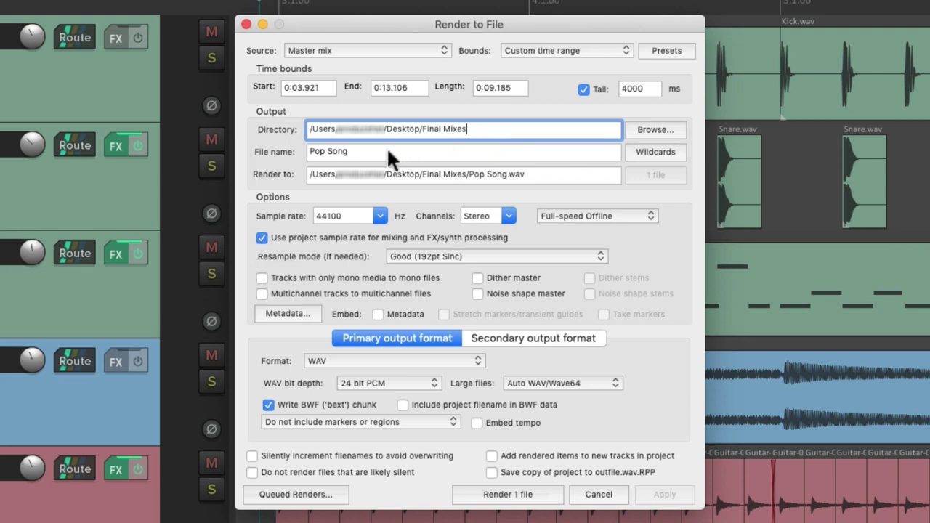
Change the render file name to 'Pop Song - Mix #1'
key("Tab")
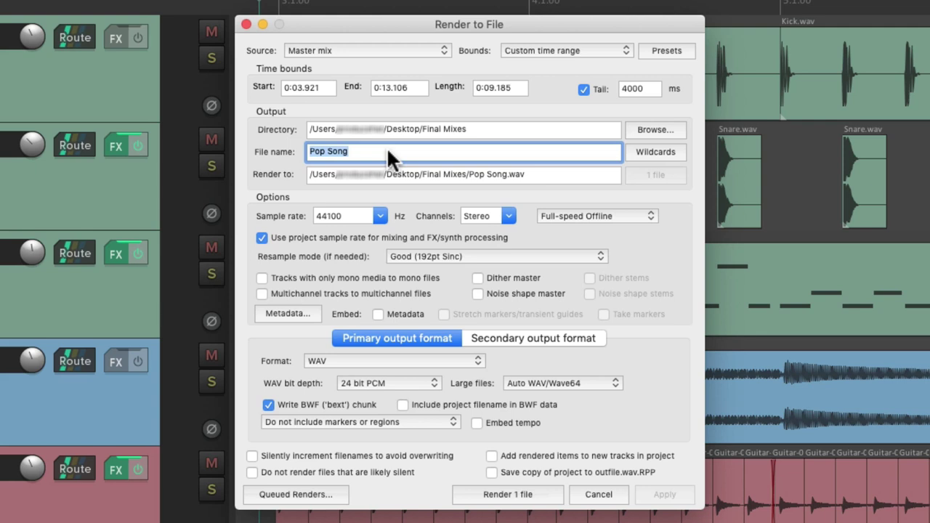
left_click(405, 151)
type("- Mix #1")
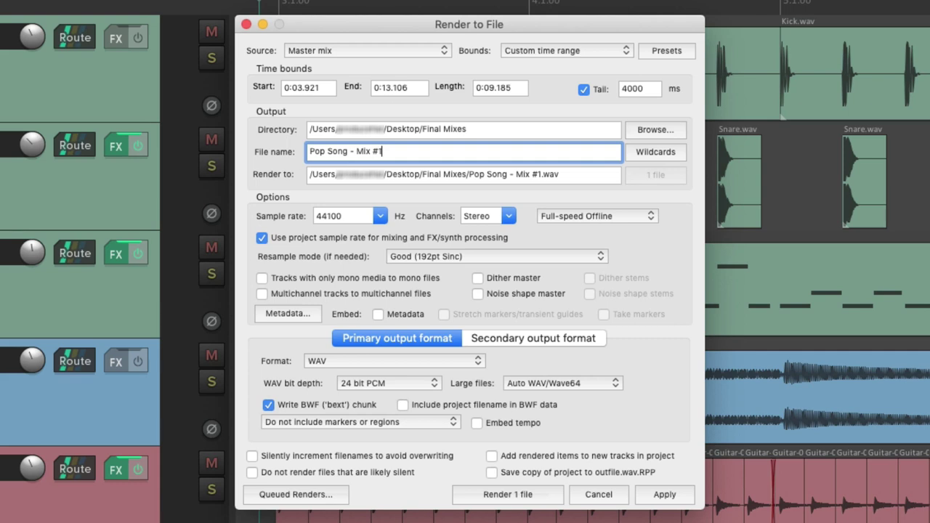
left_click(570, 176)
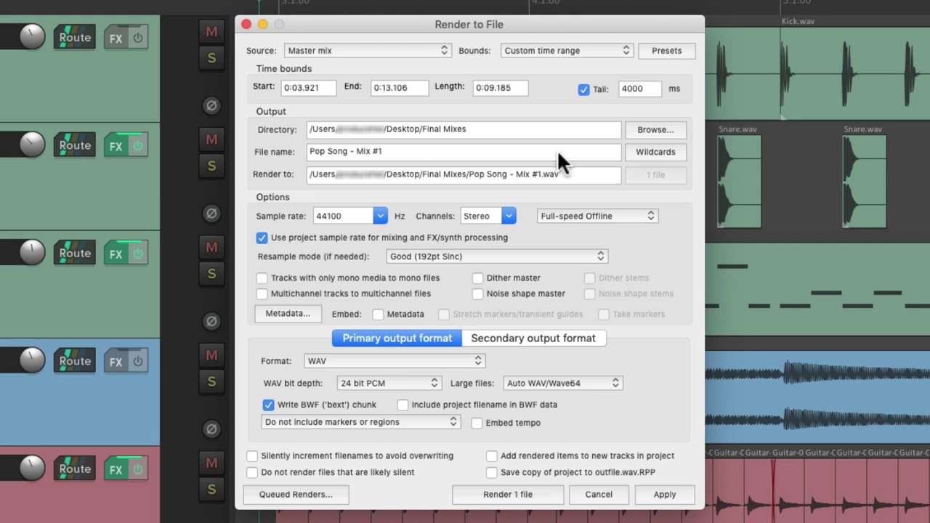
Replace the file name with the $project and $tempo wildcards, separated by ' - ' and followed by 'BPM -'
left_click(436, 154)
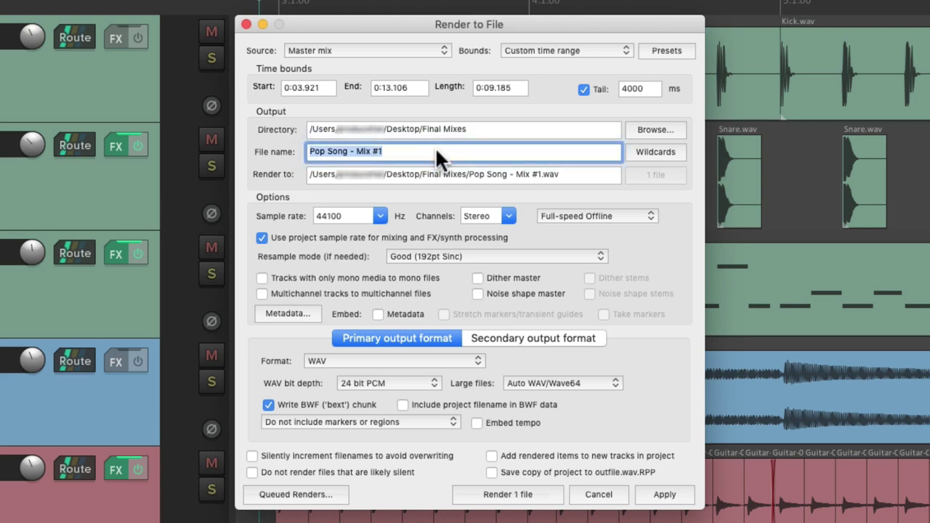
key("BackSpace")
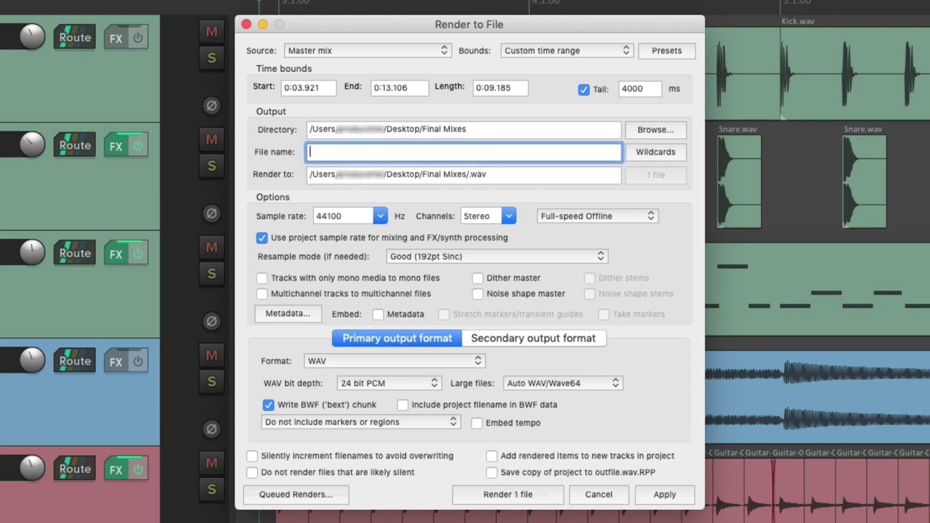
left_click(629, 151)
mouse_move(637, 179)
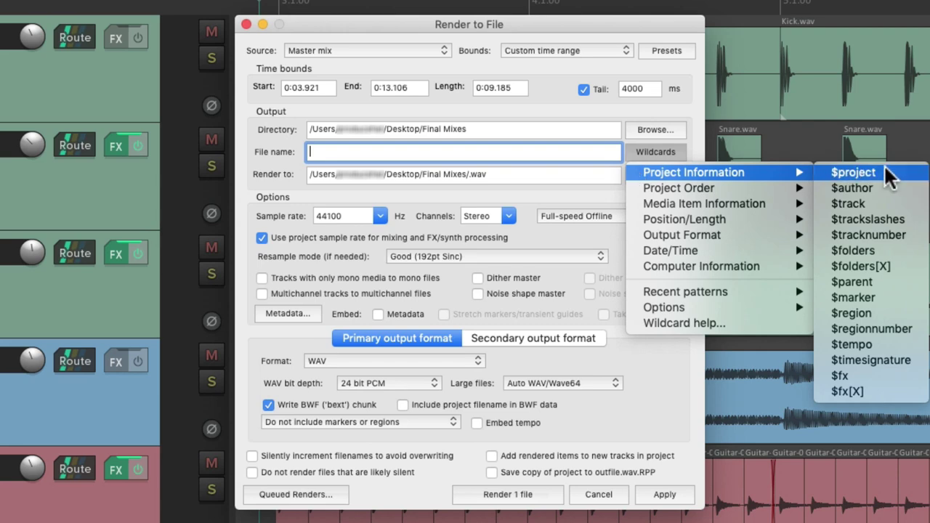
left_click(902, 175)
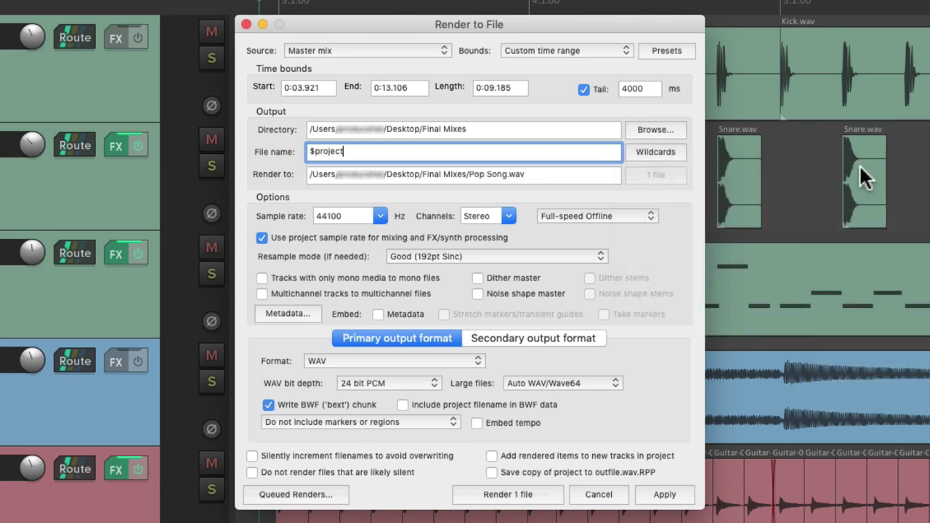
type("-")
left_click(640, 152)
mouse_move(642, 170)
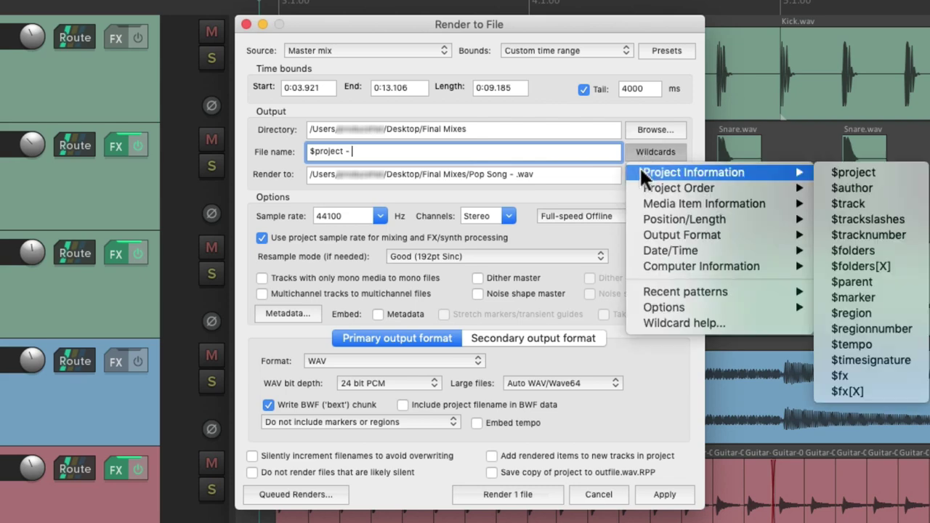
left_click(901, 351)
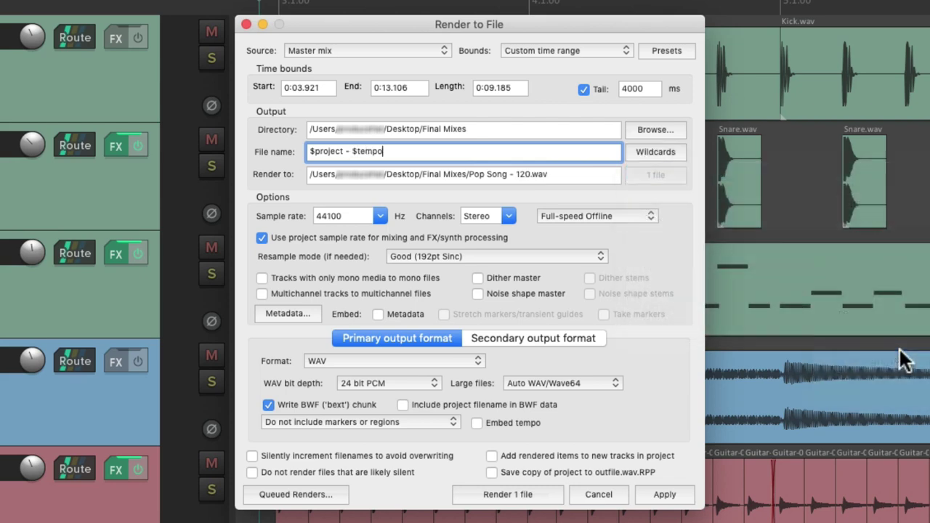
type("BPM -")
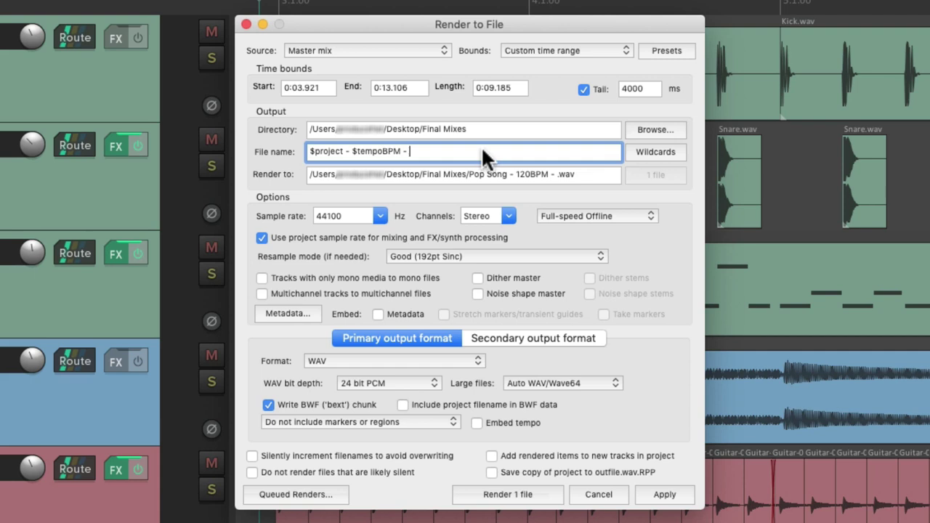
Finish the name with 'Mix #1', render Pop Song - 120BPM - Mix #1.wav, and select it in Finder
left_click(629, 153)
mouse_move(753, 171)
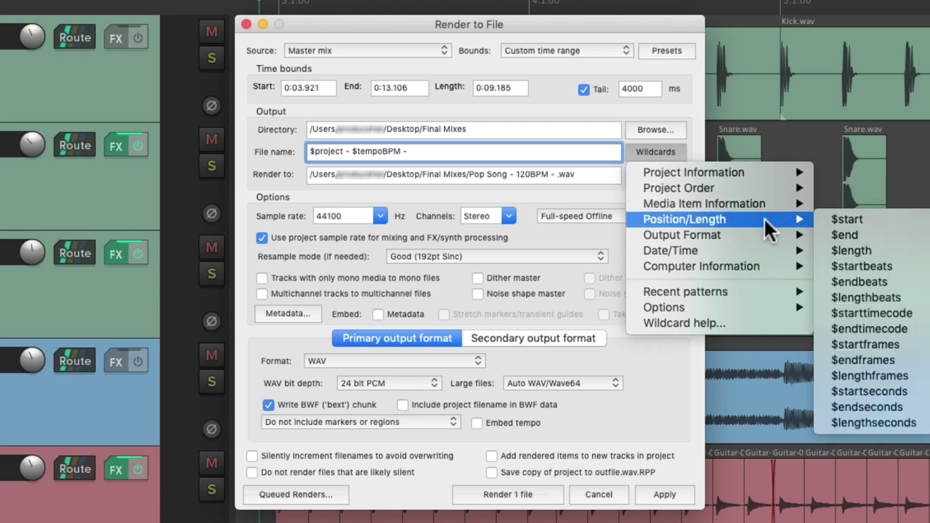
mouse_move(772, 234)
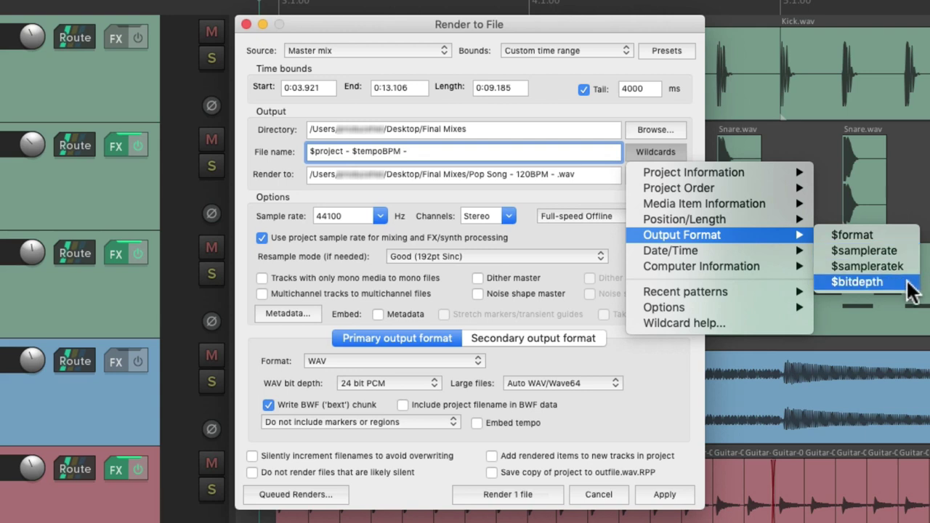
left_click(656, 104)
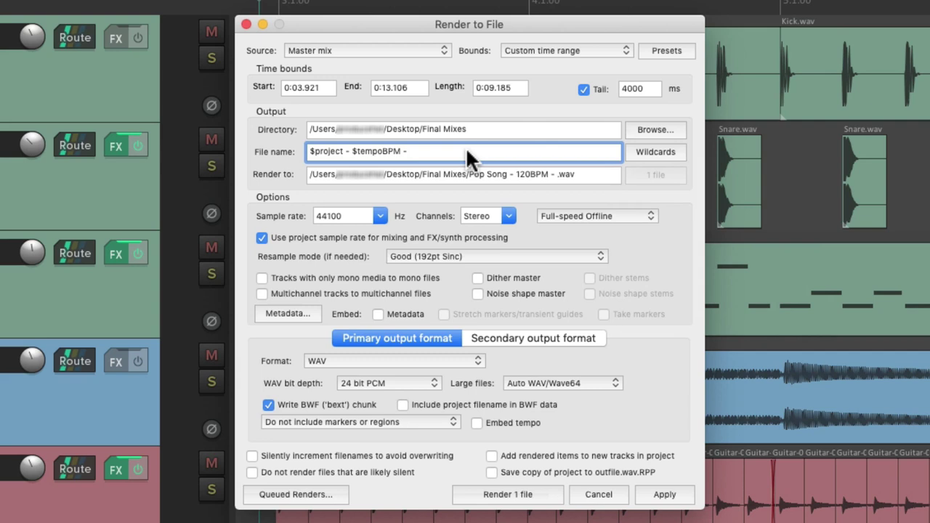
type("Mix #1")
key("Return")
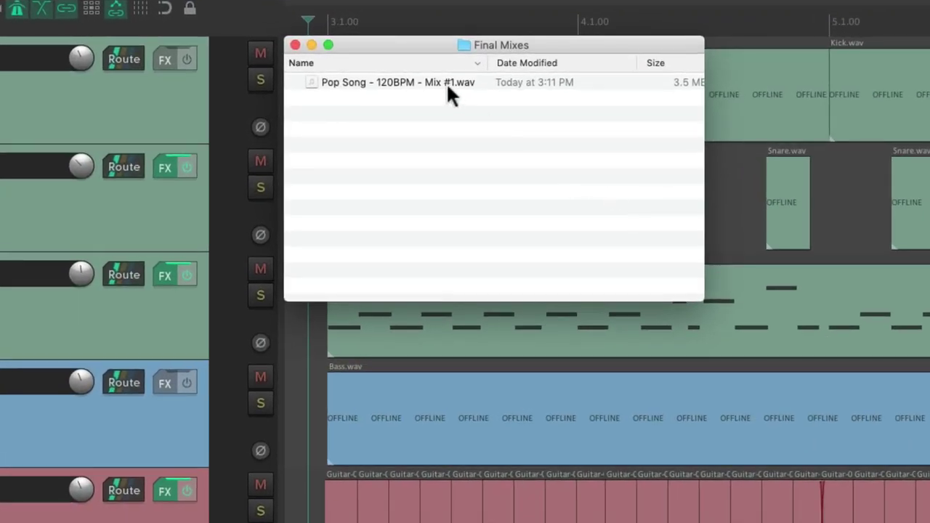
left_click(446, 82)
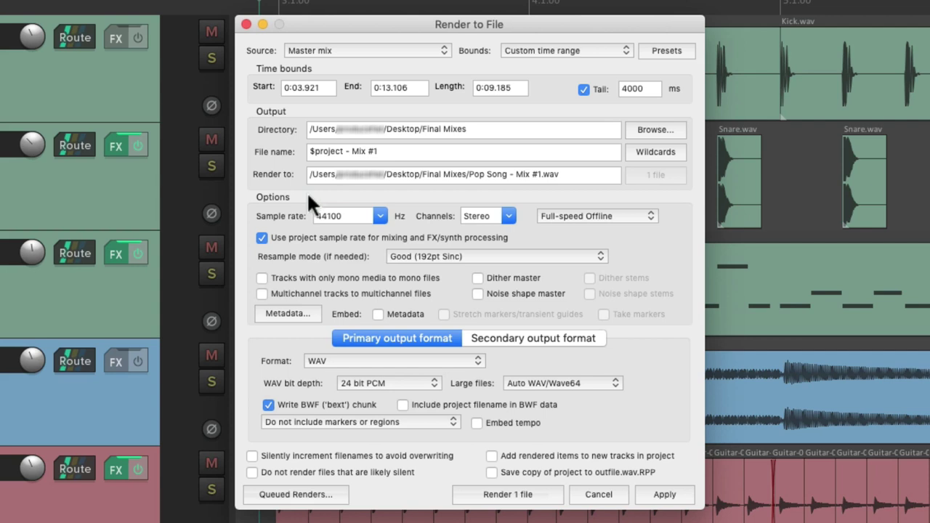
Keep 44100 Hz stereo output and change render speed from Full-speed Offline to Online Render
left_click(379, 215)
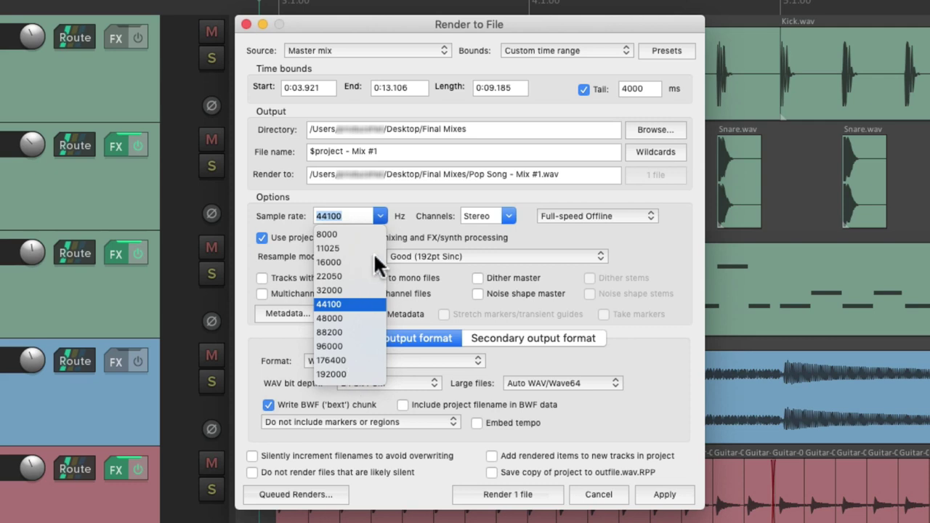
left_click(442, 184)
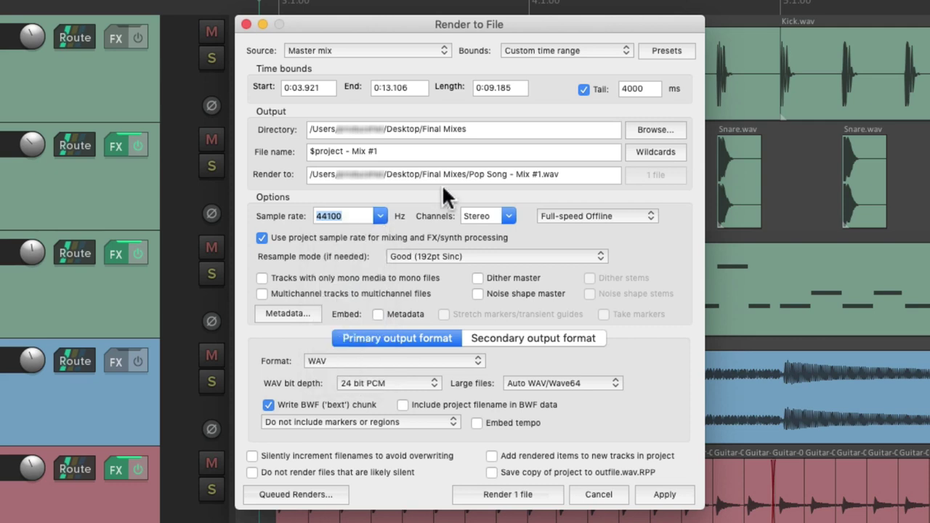
left_click(510, 214)
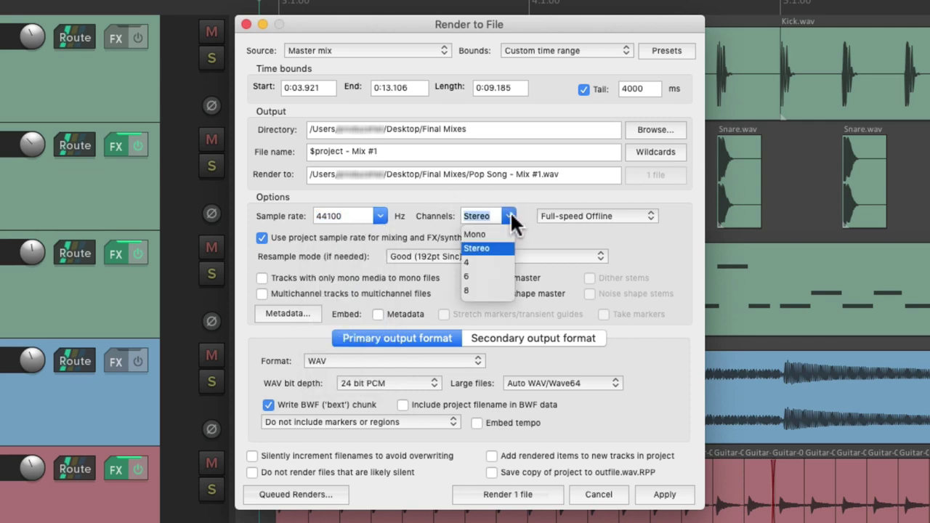
left_click(501, 247)
left_click(642, 222)
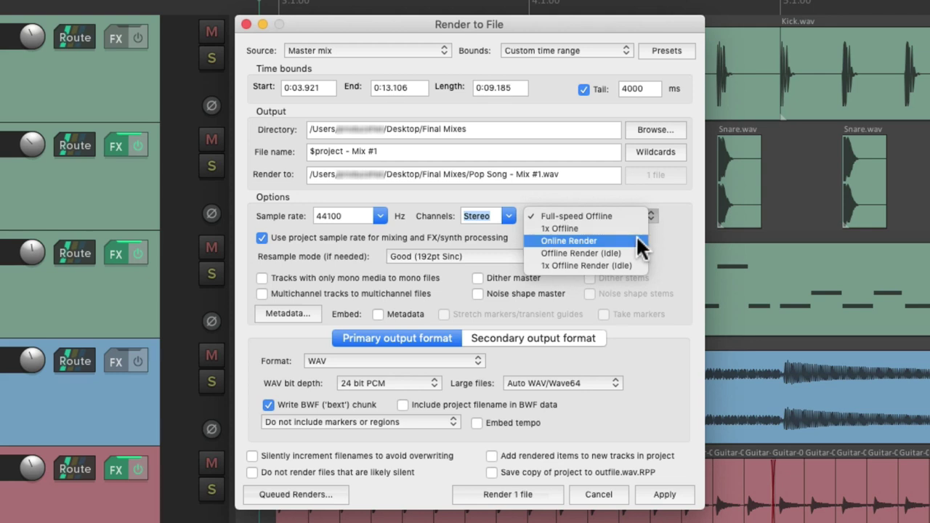
left_click(637, 241)
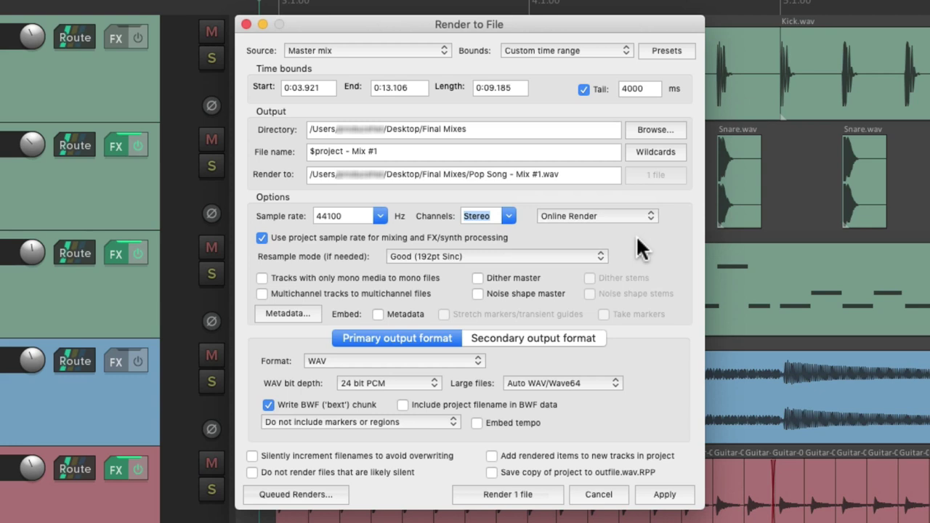
Render the mix online in realtime, then bring the Render to File dialog back with Cmd+Alt+R
key("Return")
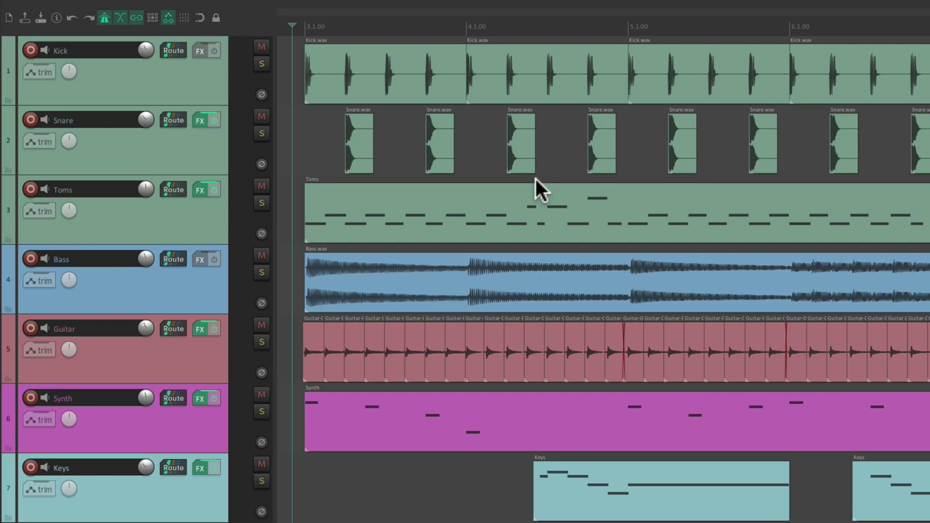
key("super+alt+r")
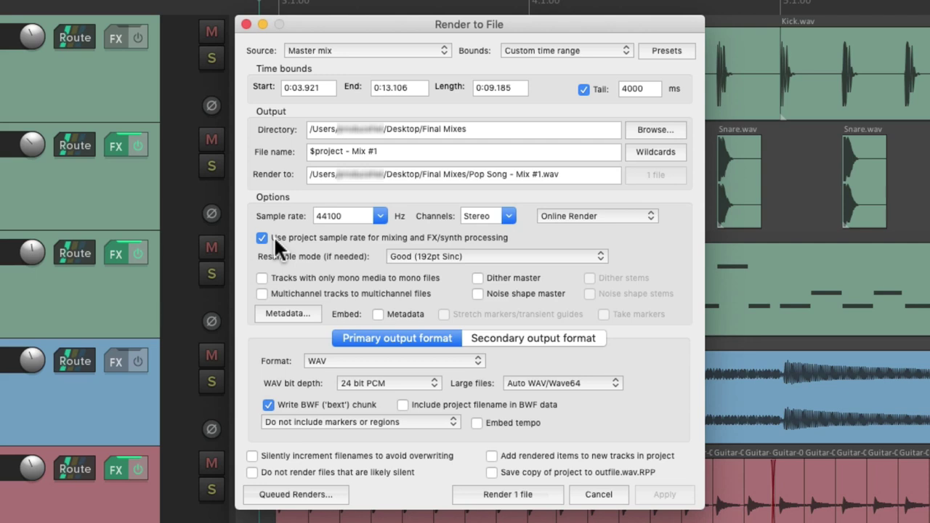
left_click(379, 216)
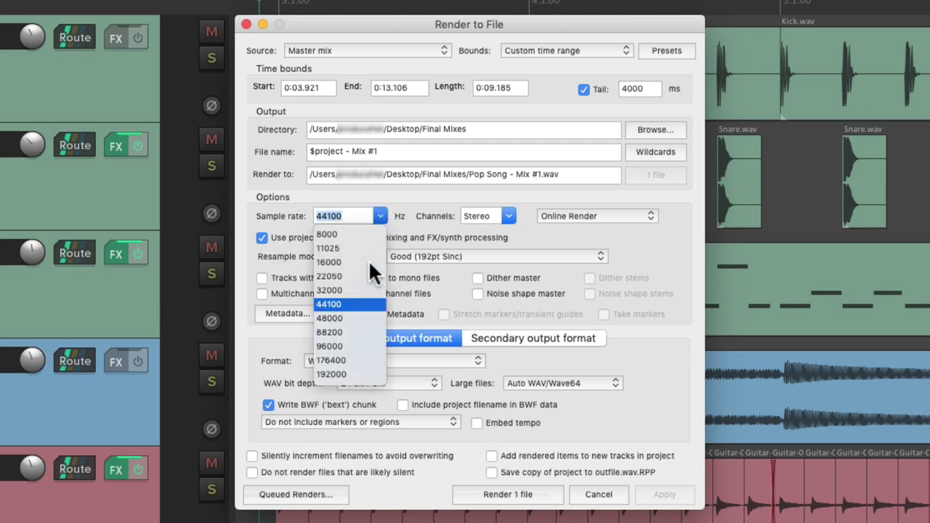
left_click(387, 193)
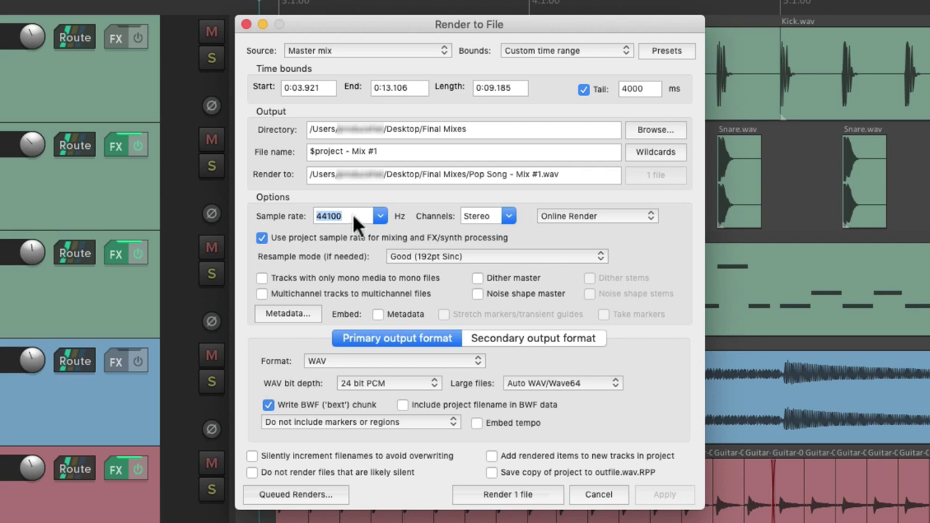
left_click(478, 260)
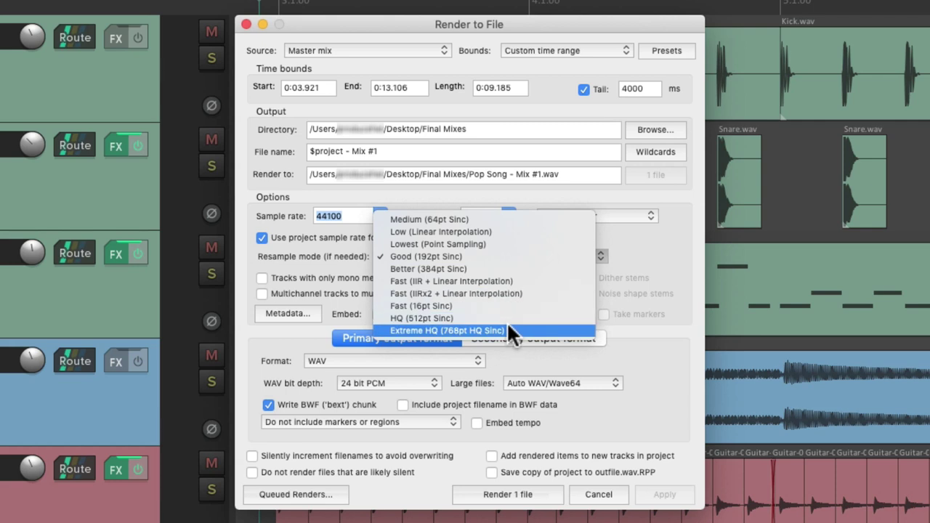
left_click(487, 181)
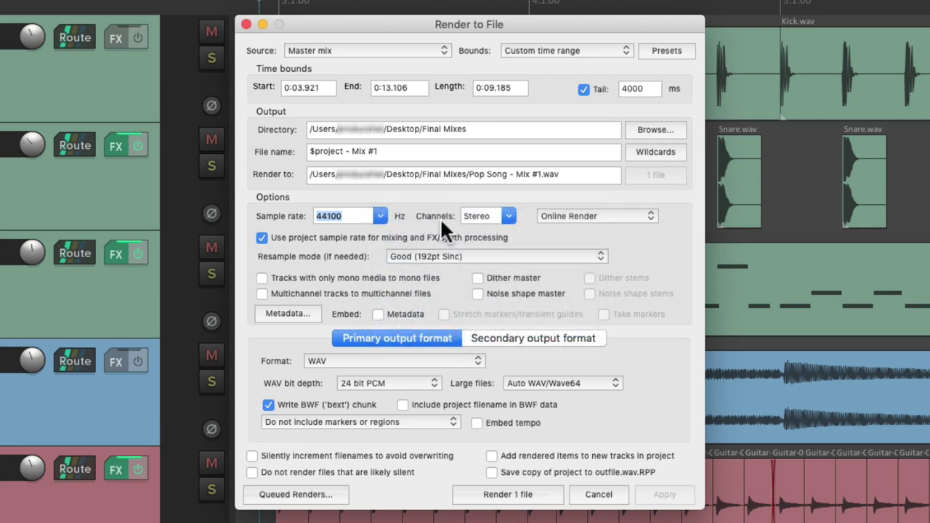
left_click(361, 209)
left_click(287, 314)
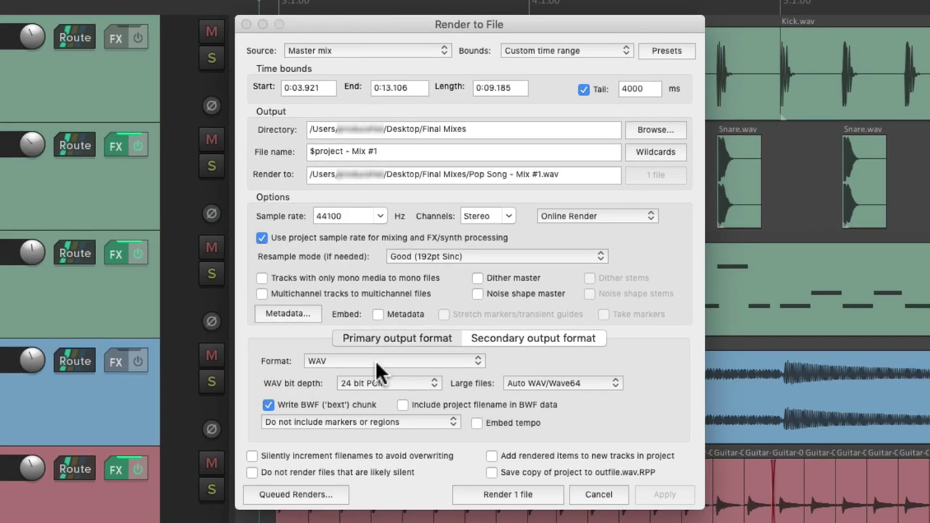
Toggle metadata embedding, keep 24-bit PCM WAV as the primary format, and view the secondary format
left_click(377, 314)
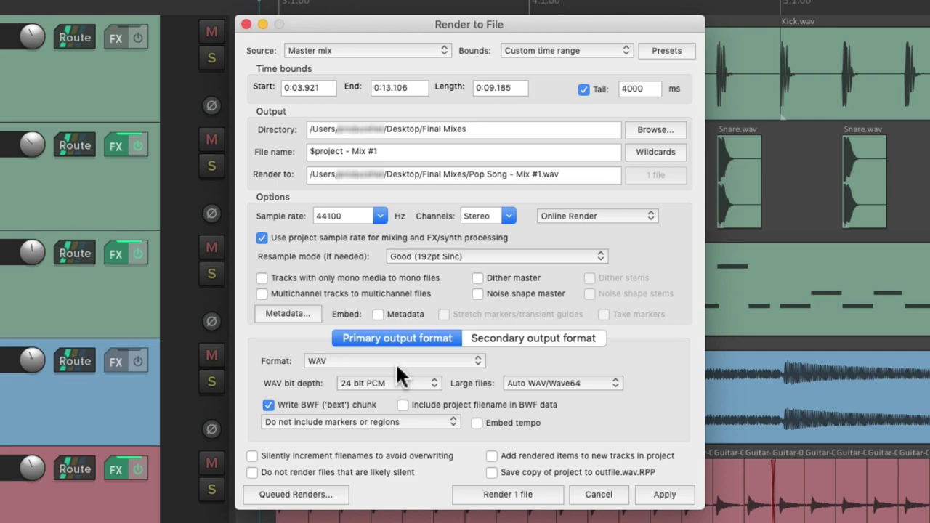
left_click(354, 365)
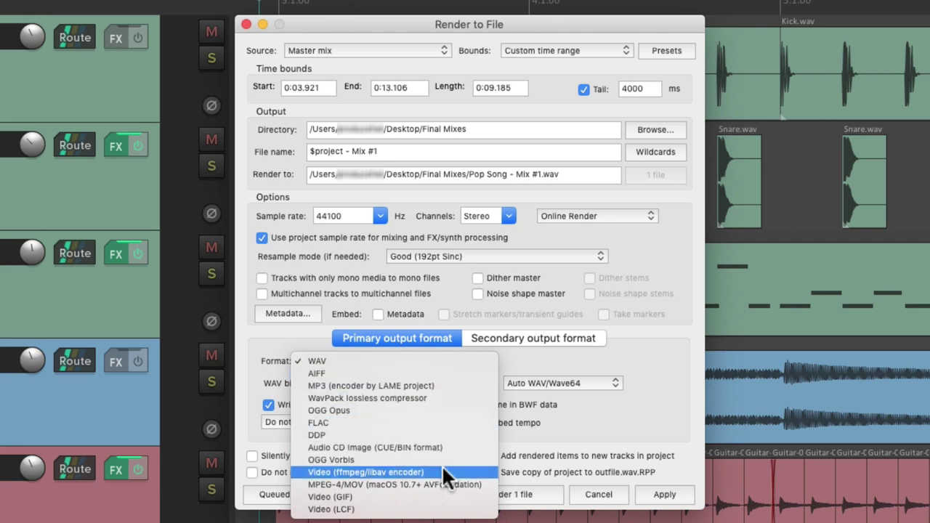
left_click(424, 360)
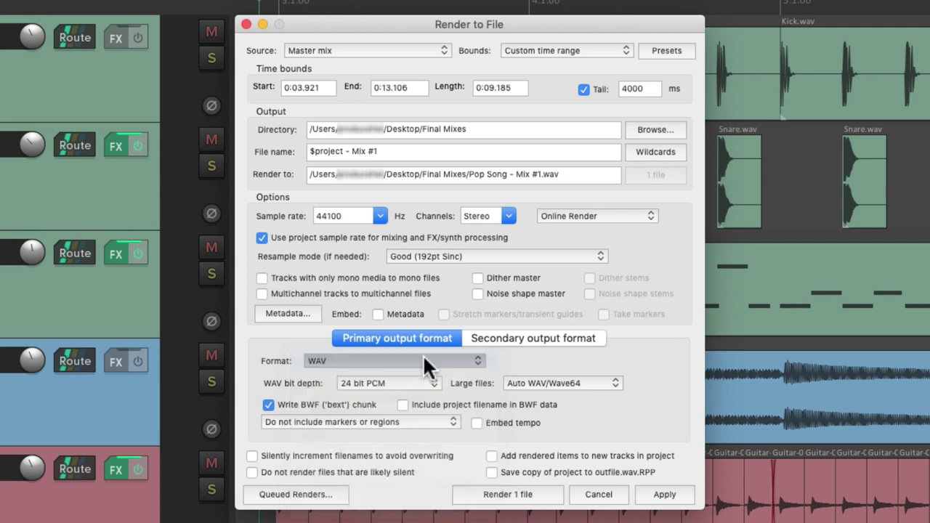
left_click(415, 383)
left_click(415, 383)
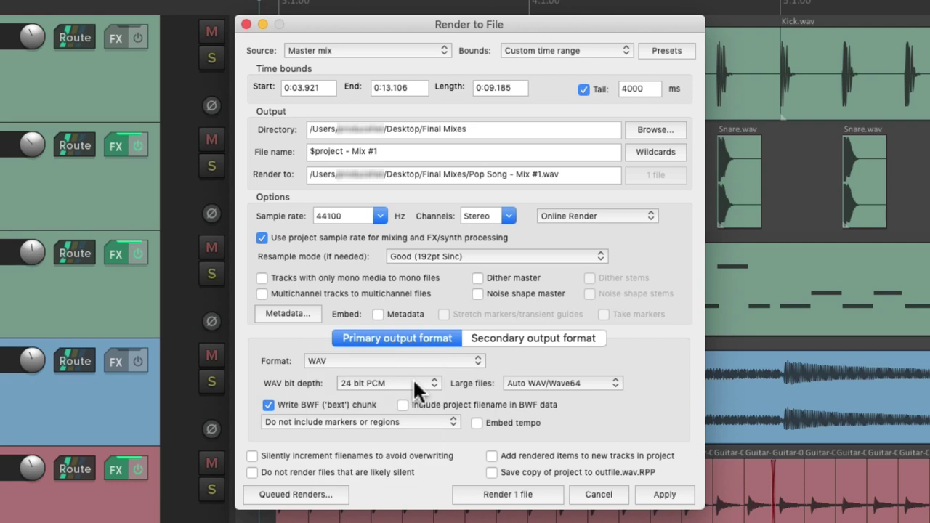
left_click(550, 347)
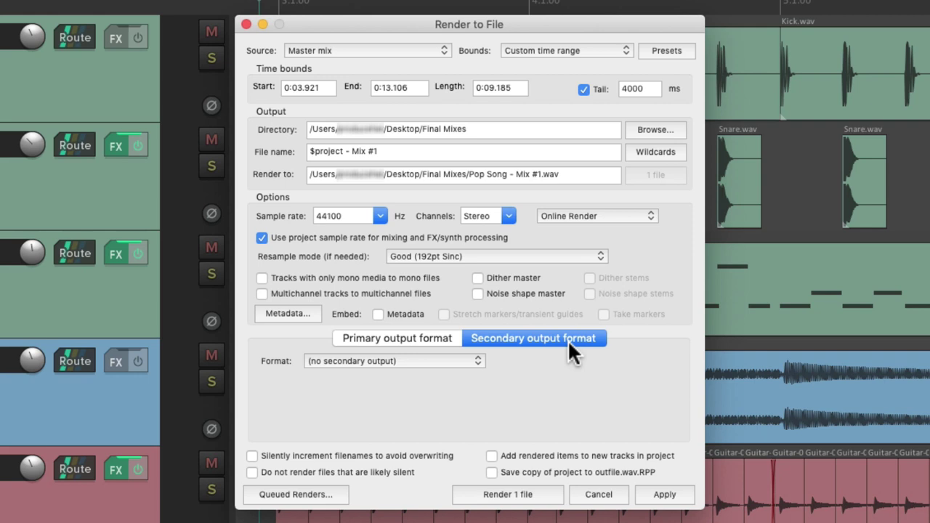
Add an MP3 (LAME) secondary output at maximum bitrate/quality (320 kbps)
left_click(423, 359)
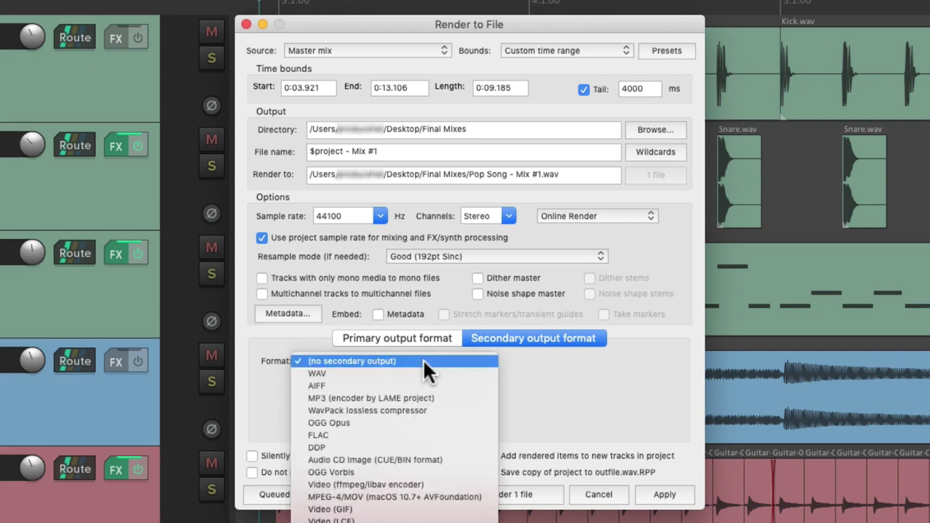
left_click(473, 398)
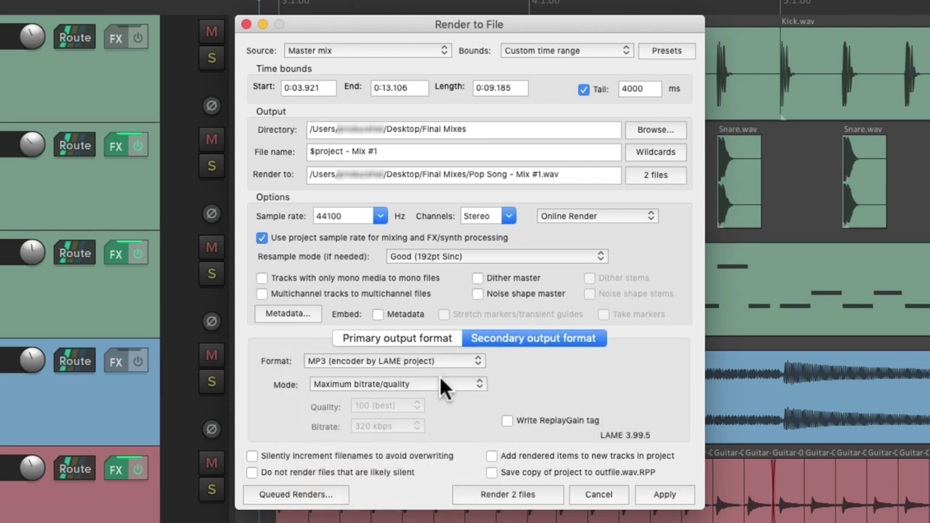
left_click(445, 385)
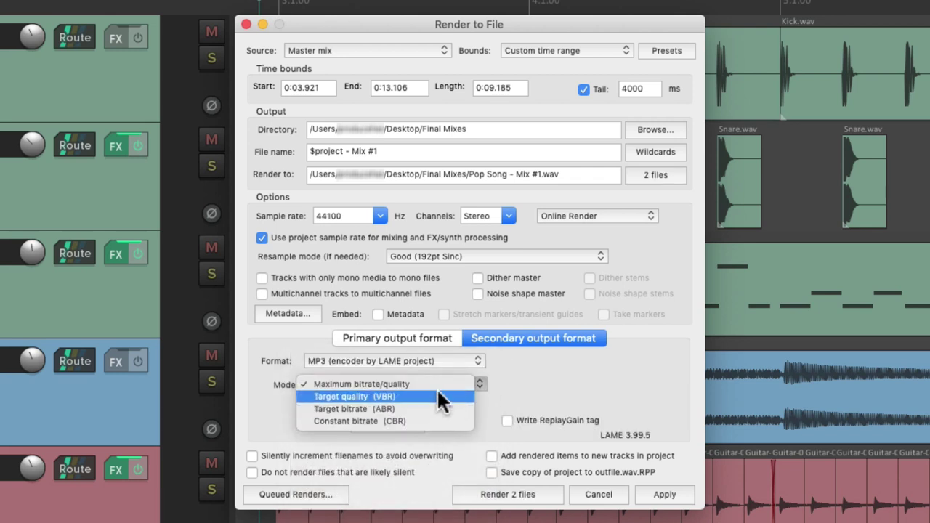
left_click(439, 385)
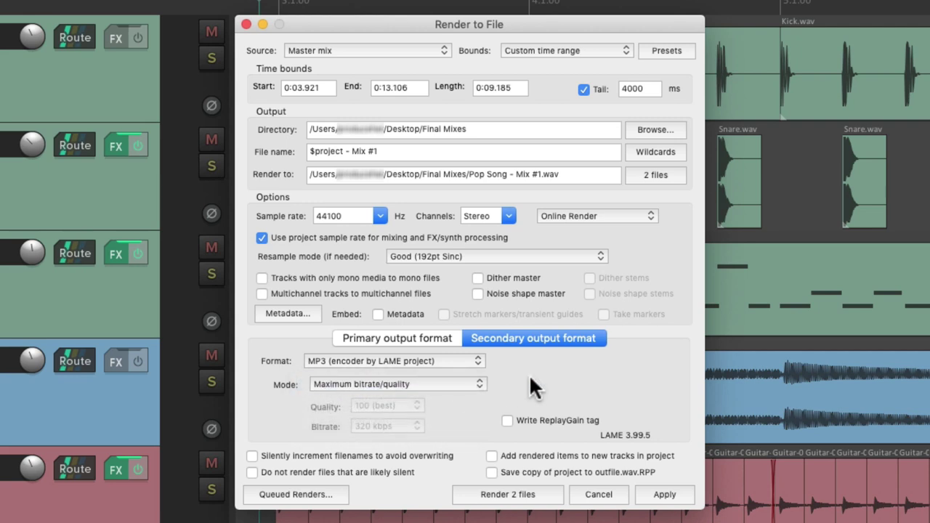
left_click(436, 340)
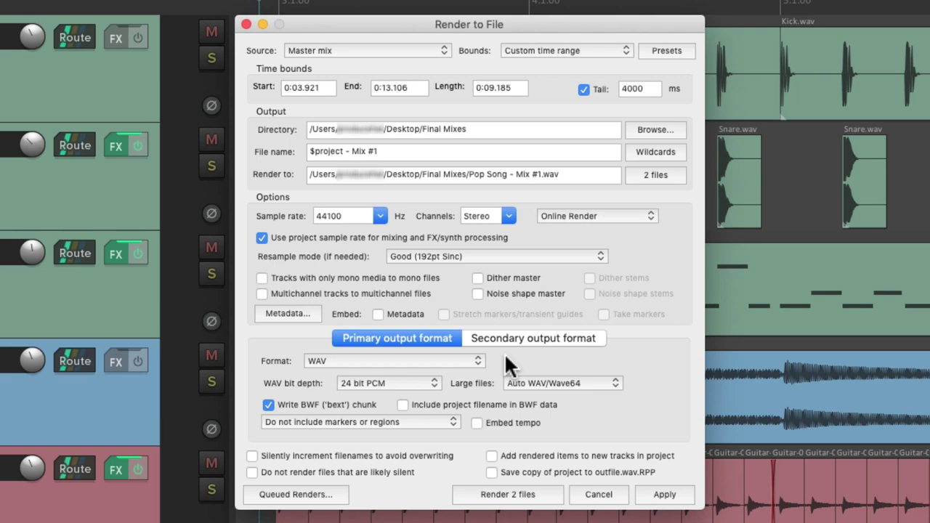
Render Pop Song - Mix #1 as WAV and MP3, then select both files in Final Mixes
key("Return")
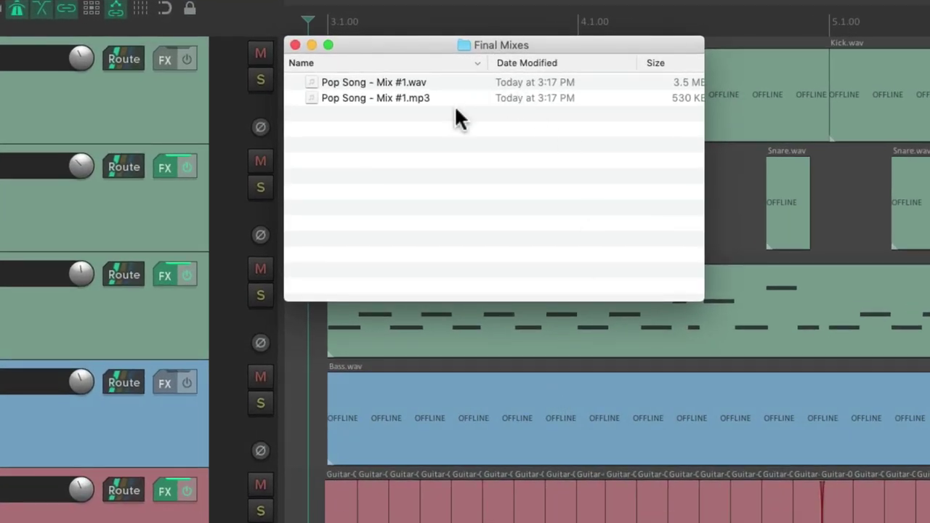
left_click(452, 83)
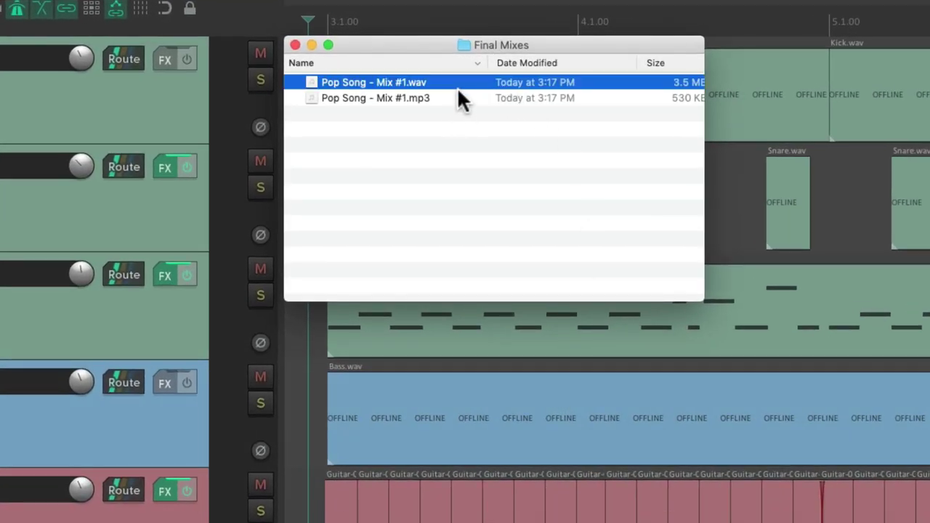
left_click(454, 94)
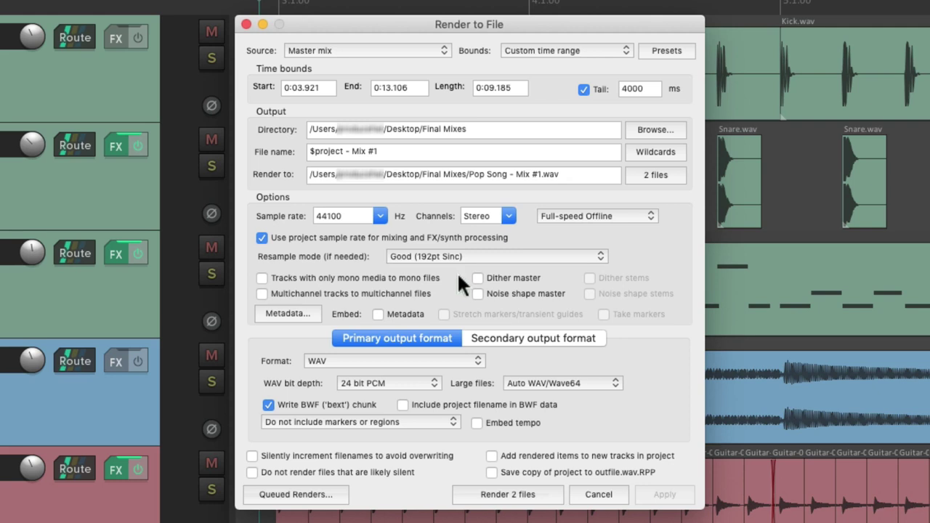
Set the secondary output format to (no secondary output), leaving only the 24-bit WAV
left_click(534, 337)
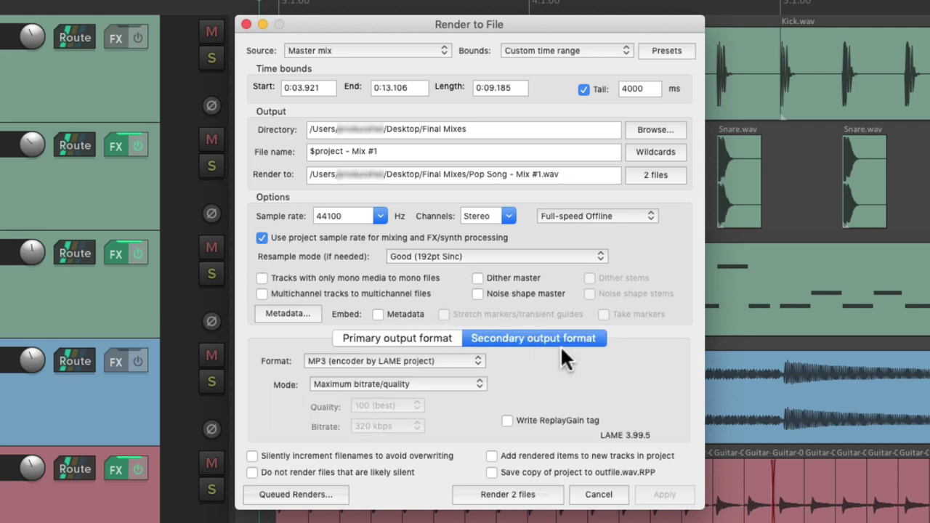
left_click(426, 343)
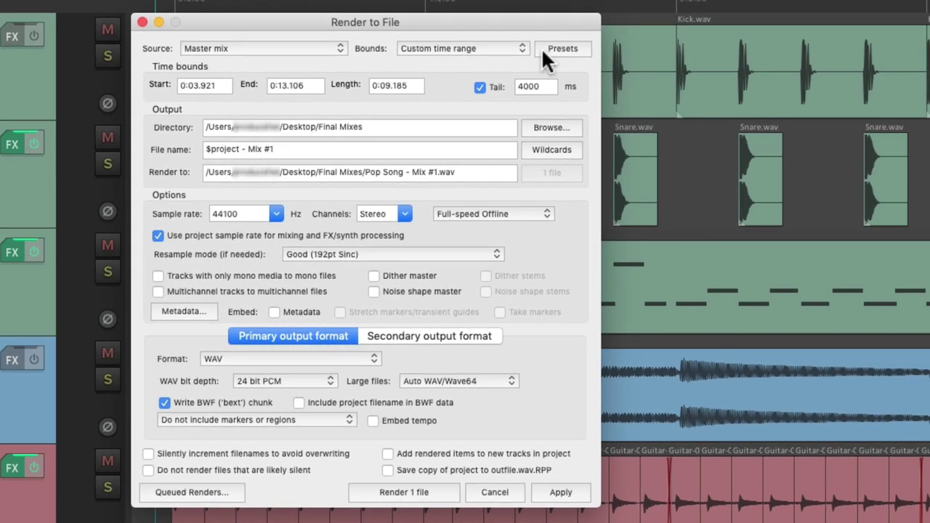
Save all current render settings as a preset named 'Final Mix'
left_click(543, 51)
mouse_move(537, 118)
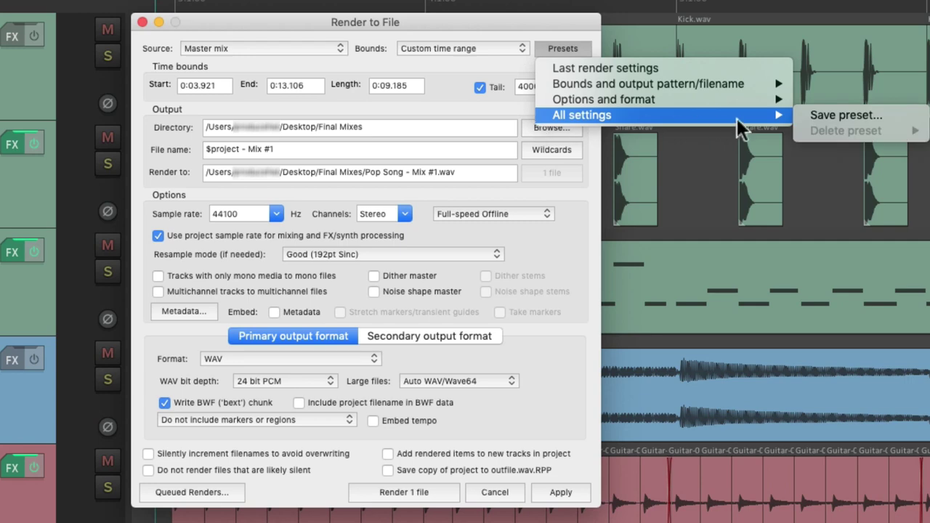
left_click(804, 115)
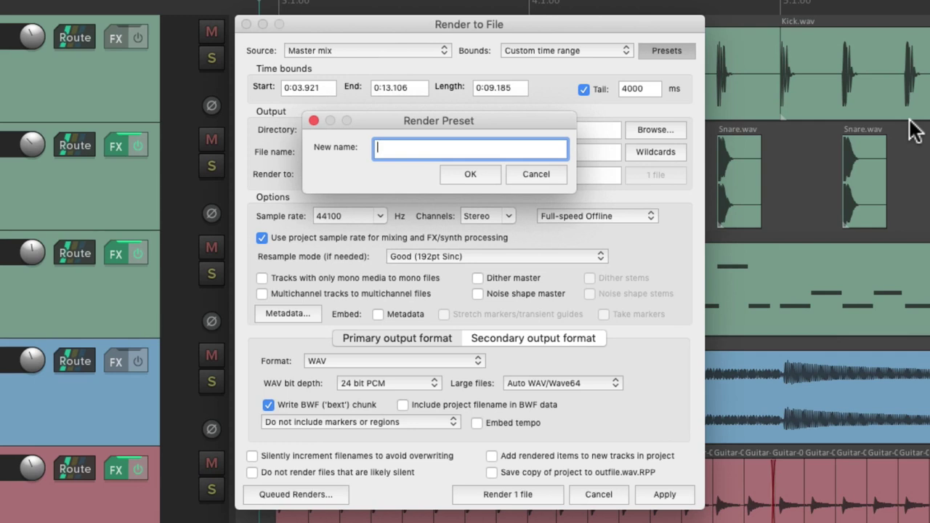
type("Final Mix")
key("Return")
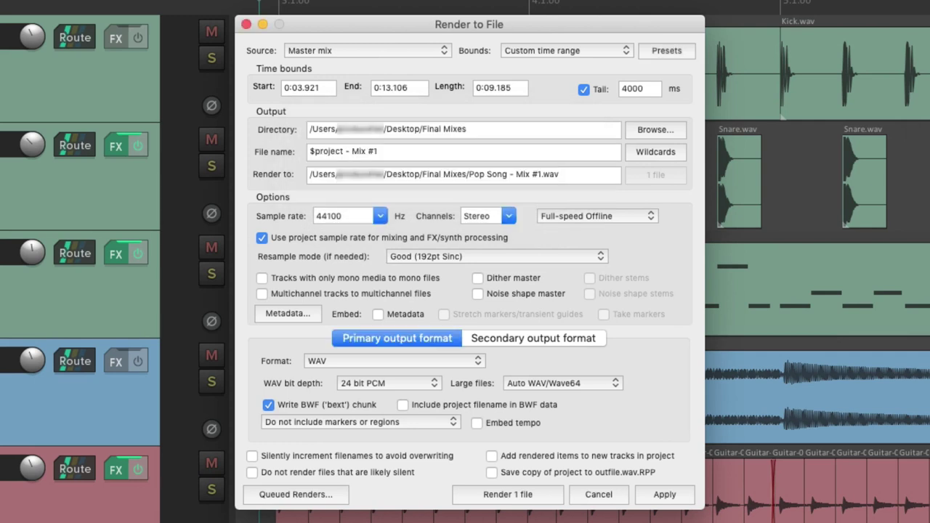
Change the render to 16-bit AIFF named 'Not Mix', tail off, covering the entire project
left_click(428, 361)
left_click(431, 372)
left_click(416, 383)
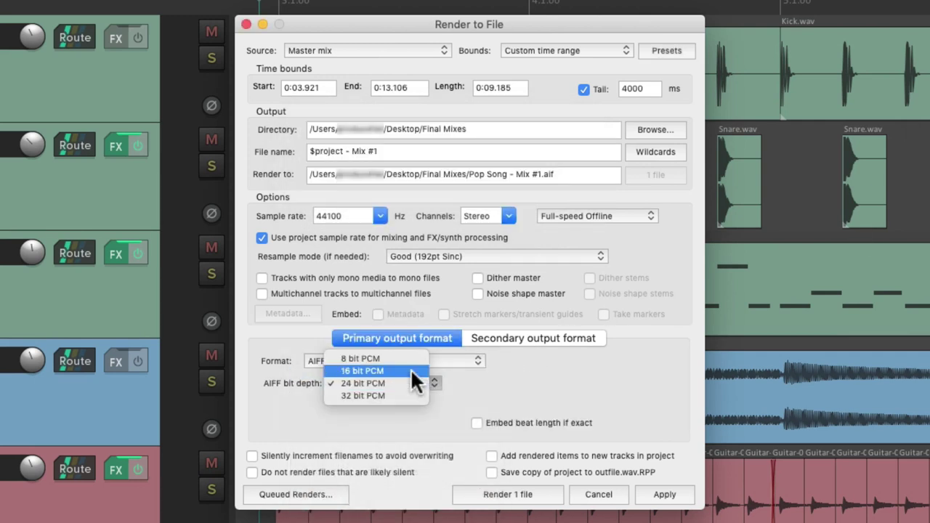
left_click(416, 380)
triple_click(437, 151)
type("Not Mix")
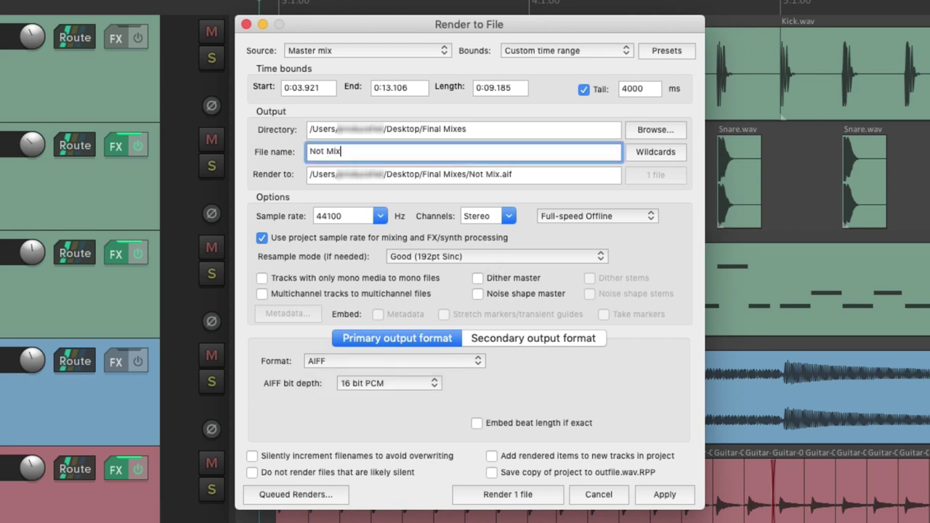
left_click(581, 88)
left_click(581, 51)
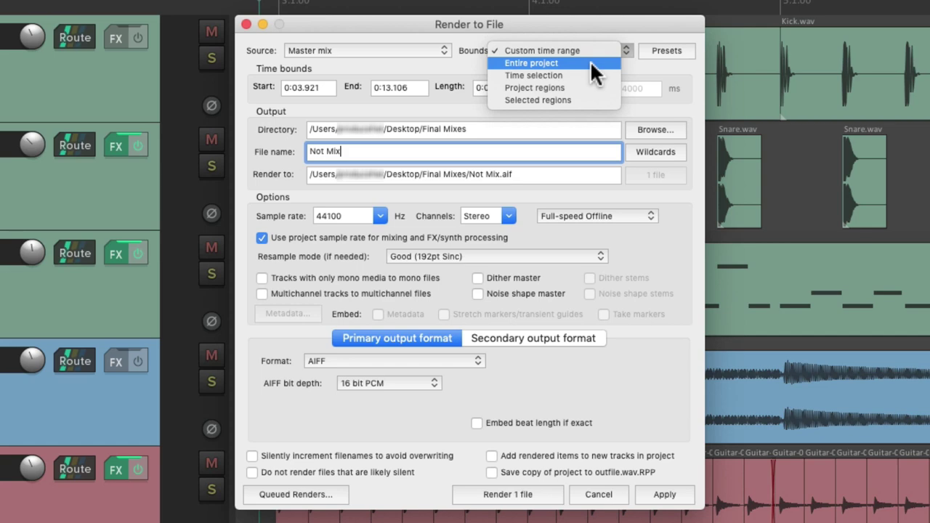
left_click(591, 63)
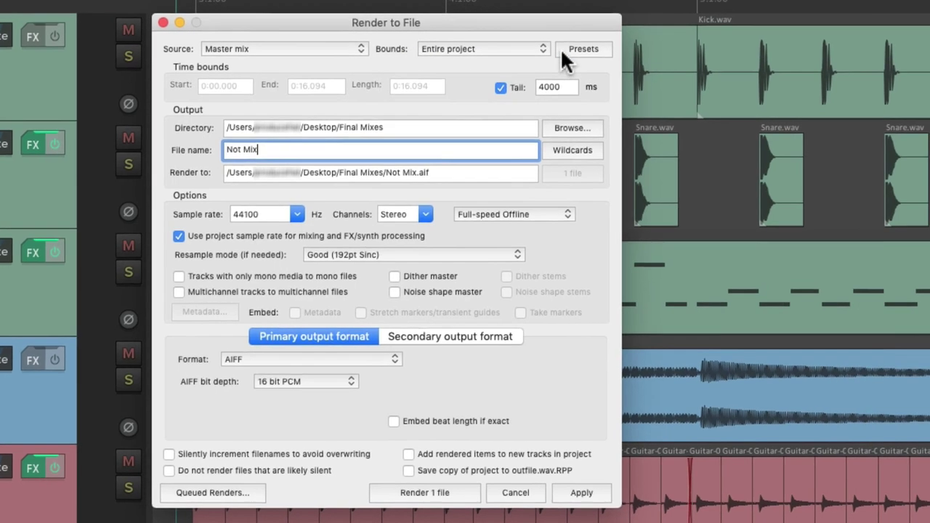
Load the Final Mix preset to restore the custom range, Mix #1 name and 24-bit WAV
left_click(646, 50)
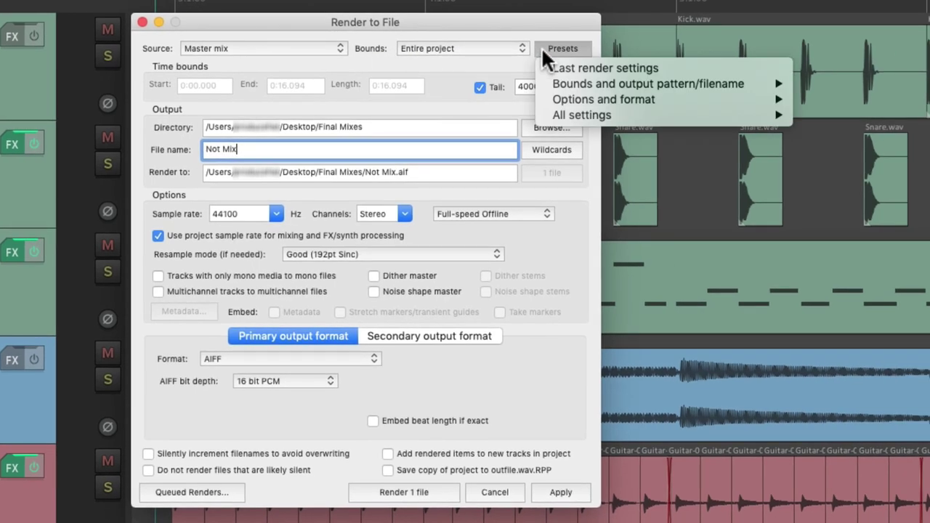
mouse_move(543, 111)
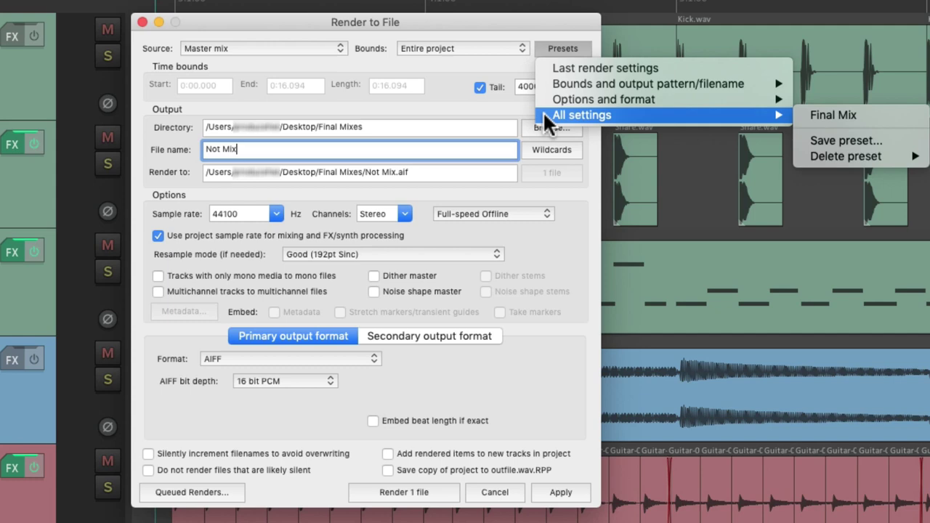
left_click(799, 115)
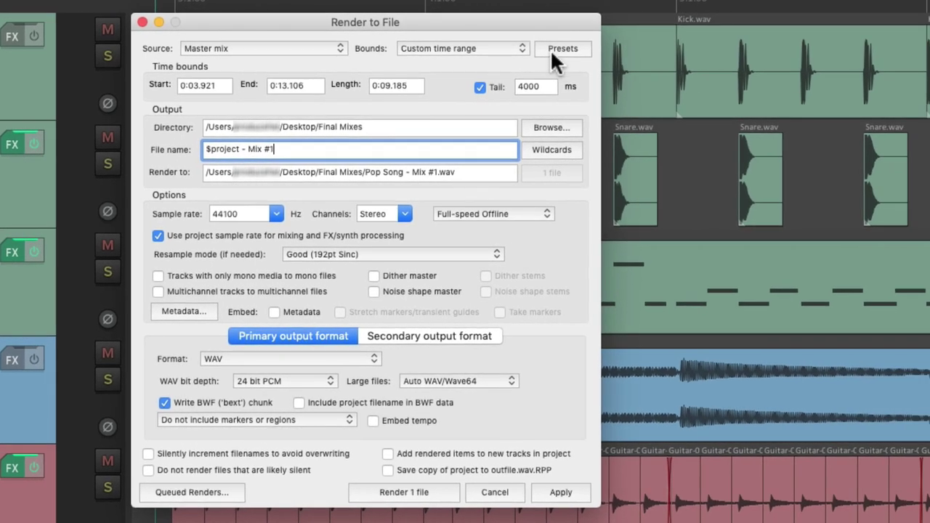
left_click(616, 48)
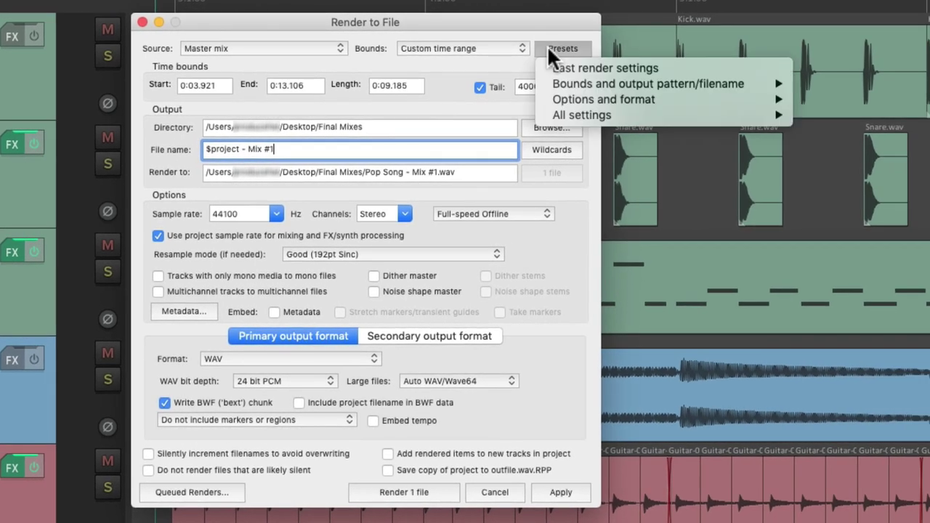
mouse_move(614, 116)
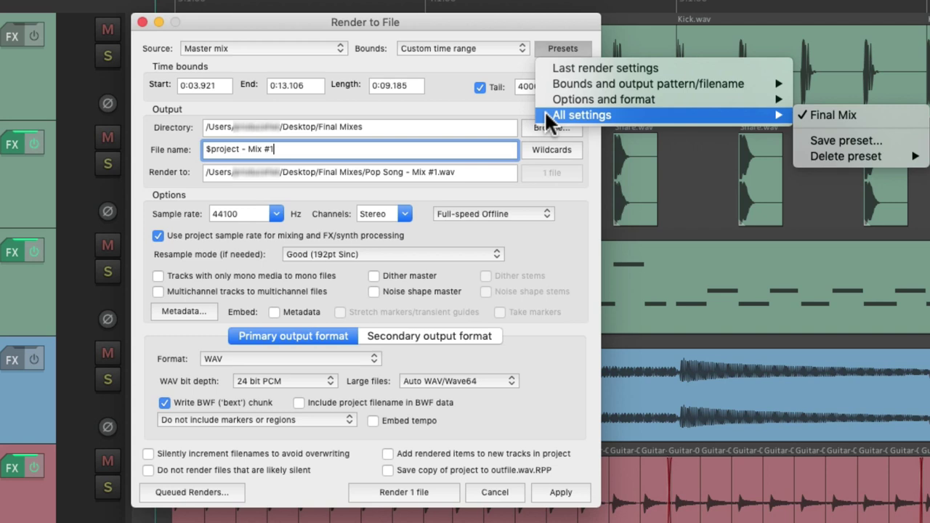
mouse_move(541, 84)
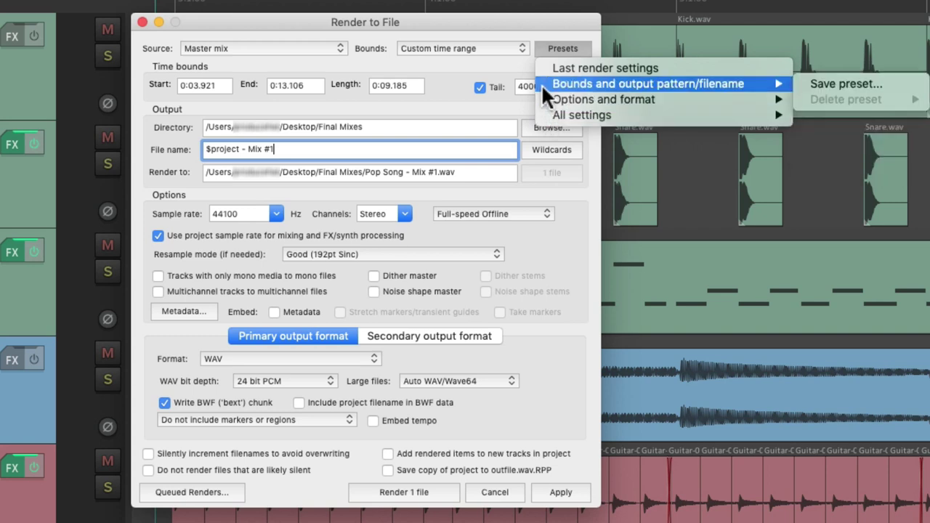
mouse_move(538, 99)
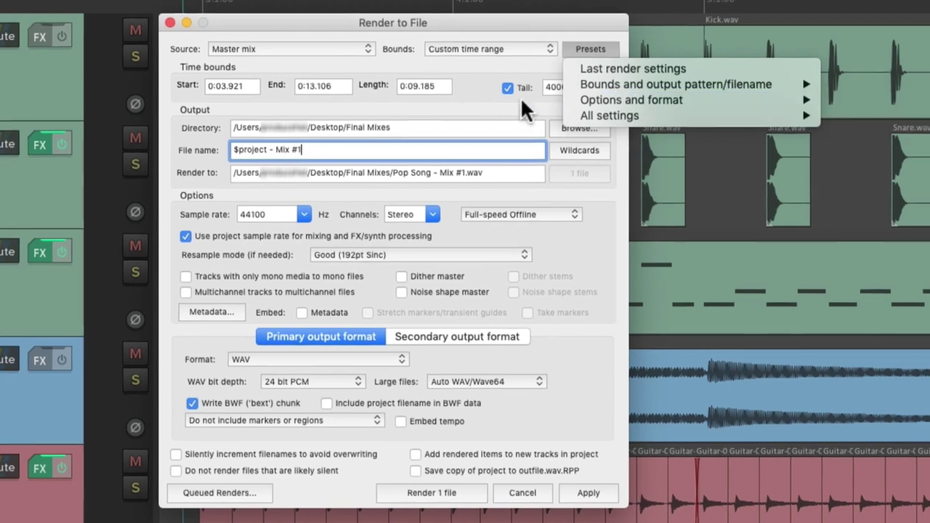
left_click(519, 156)
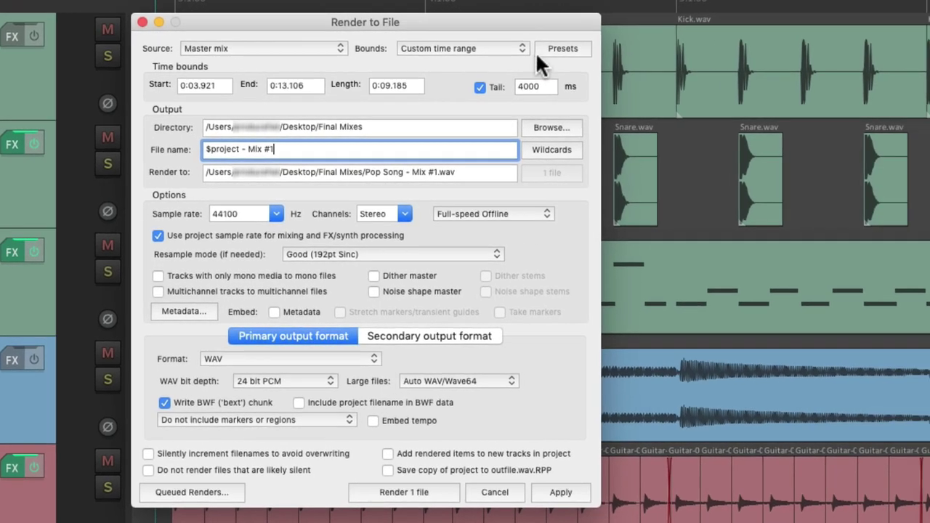
left_click(644, 48)
mouse_move(544, 78)
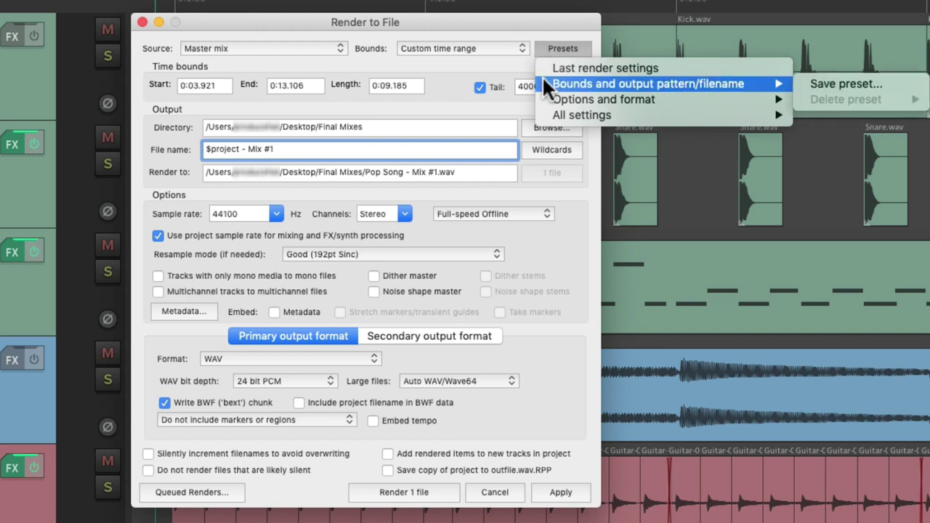
mouse_move(546, 102)
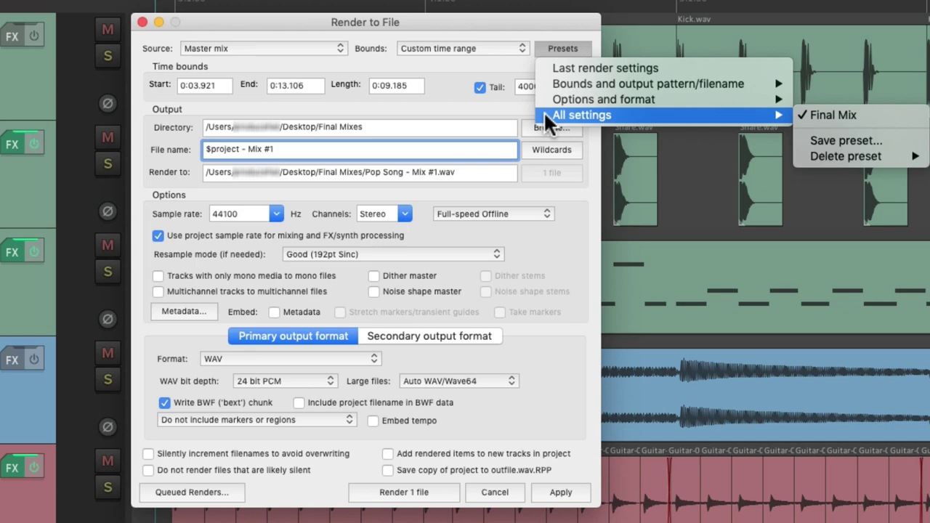
key("Escape")
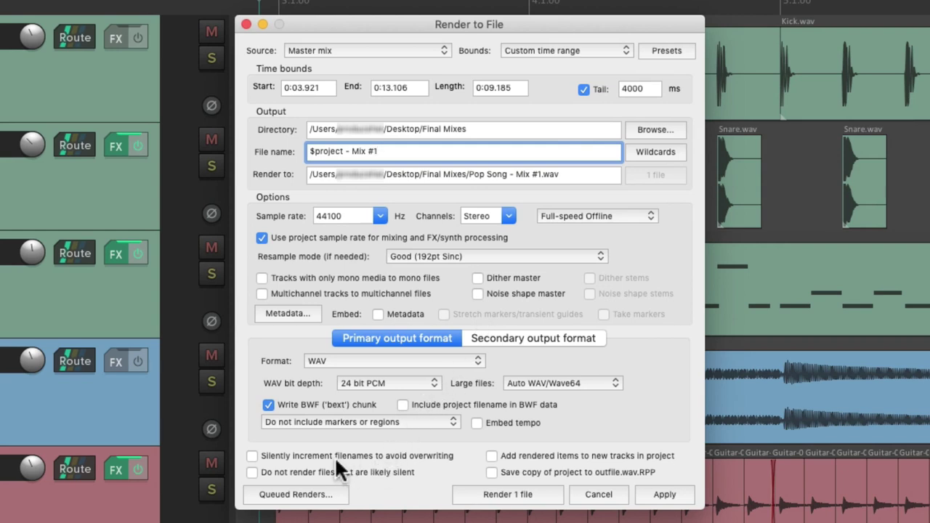
Enable silent filename incrementing and render the mix to a numbered Pop Song - Mix #1 file
left_click(251, 455)
left_click(251, 456)
key("Return")
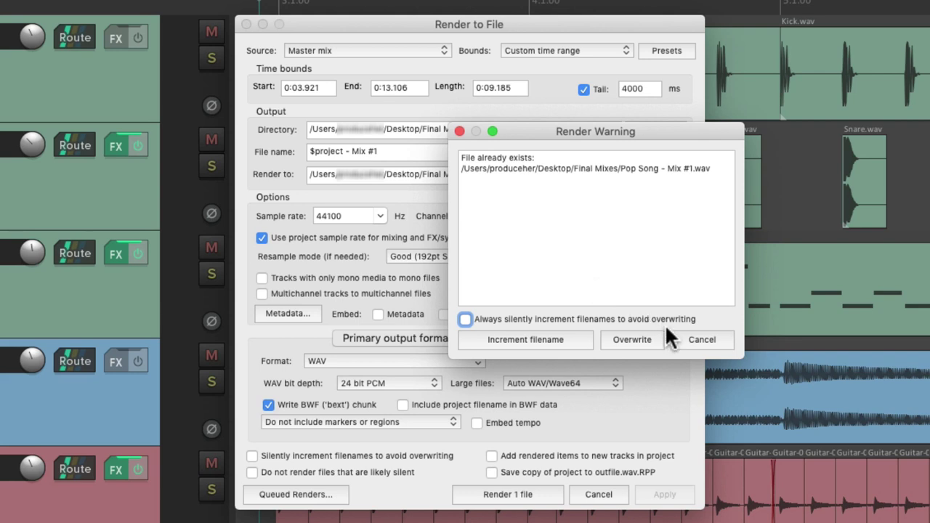
left_click(683, 339)
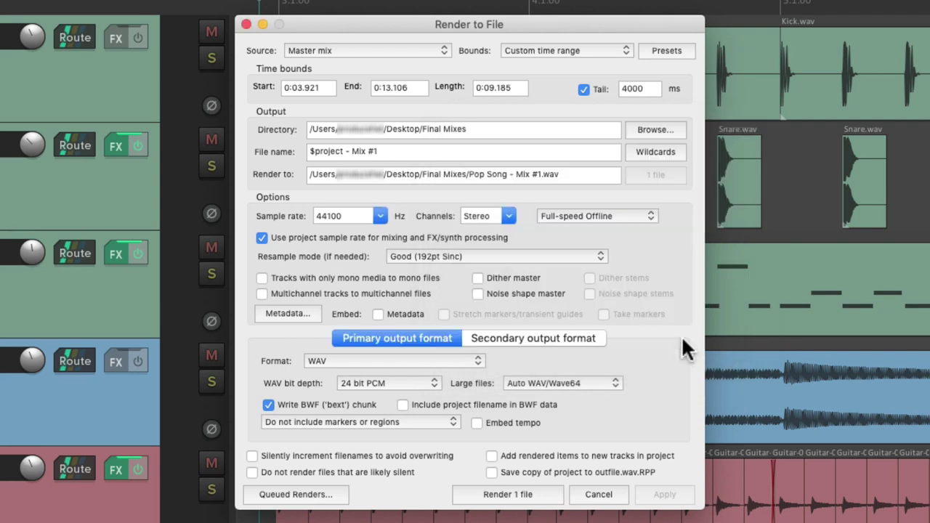
left_click(251, 456)
key("Return")
key("Return")
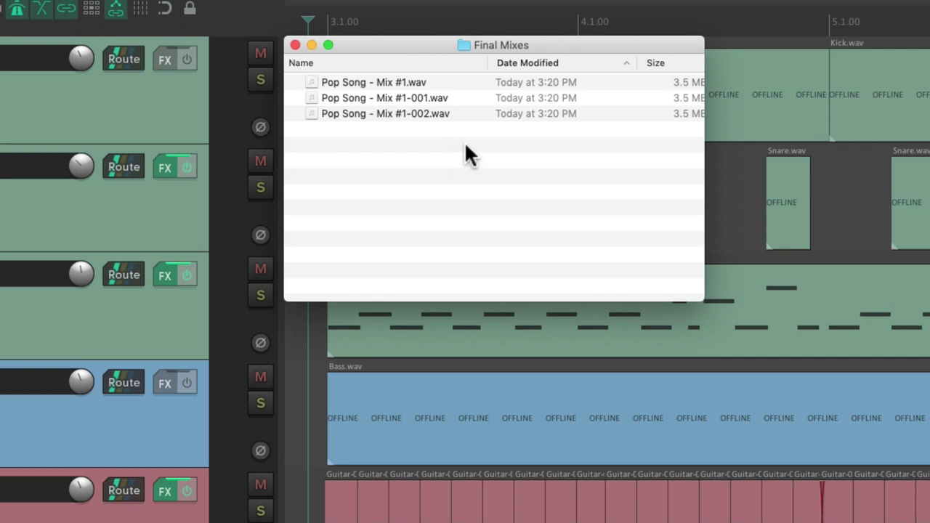
Select Pop Song - Mix #1.wav, Mix #1-001.wav and Mix #1-002.wav in Final Mixes
left_click(462, 82)
left_click(468, 98)
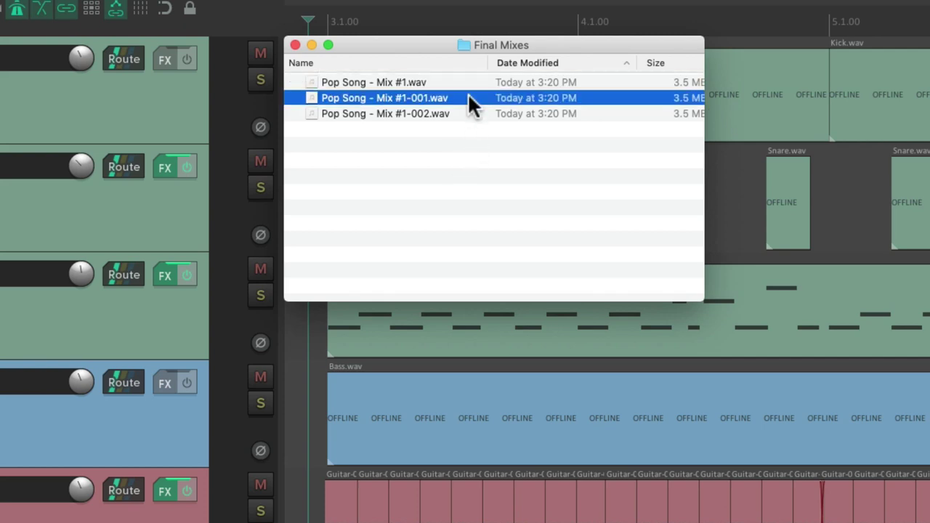
left_click(476, 114)
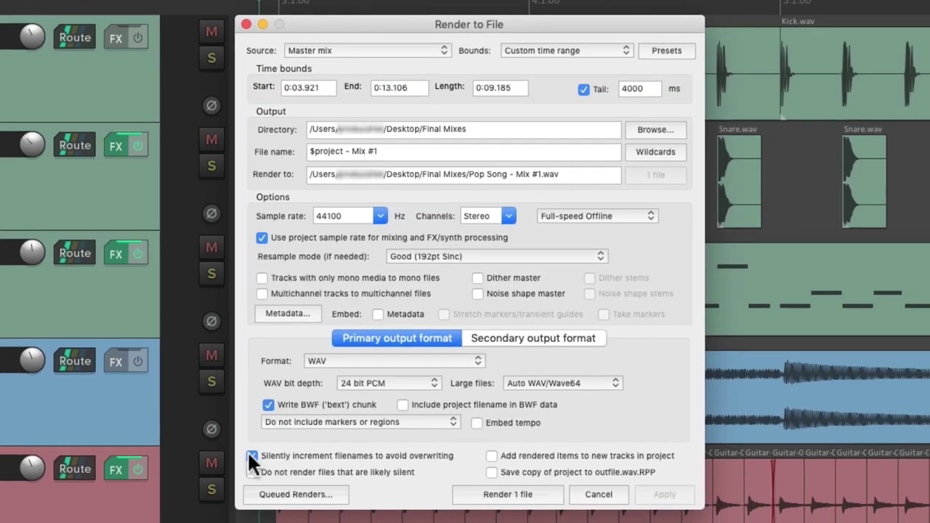
Untick 'Silently increment filenames to avoid overwriting' in the Render to File dialog
left_click(252, 456)
Add the render to the queue, then render the queued Pop Song.RPP job and close the queue
left_click(336, 496)
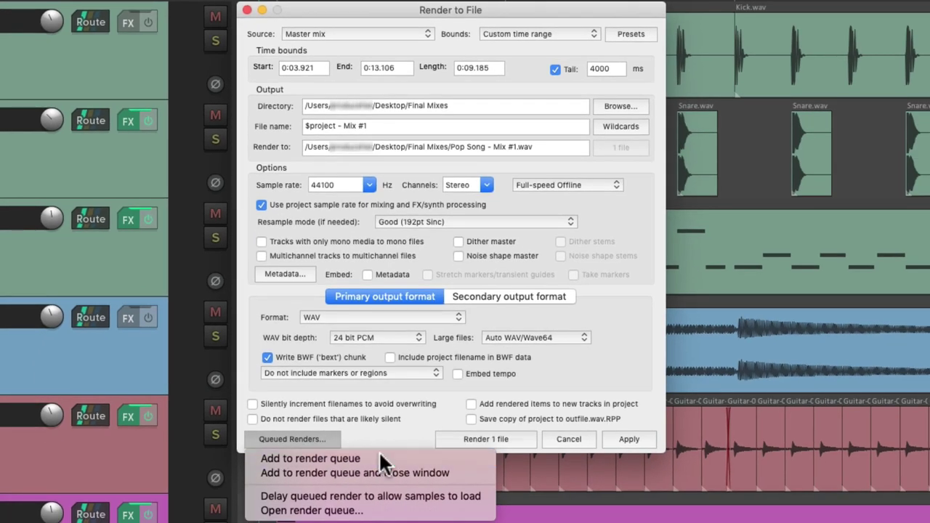
left_click(381, 459)
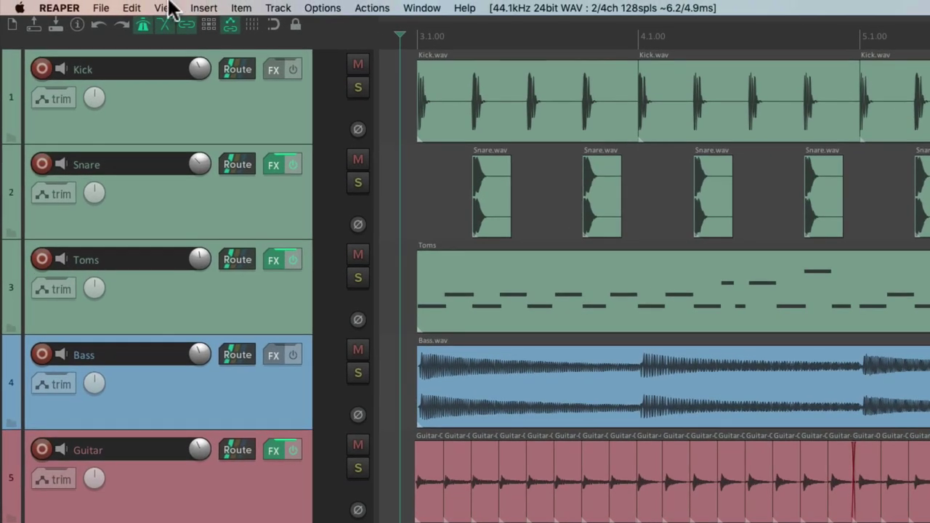
left_click(101, 9)
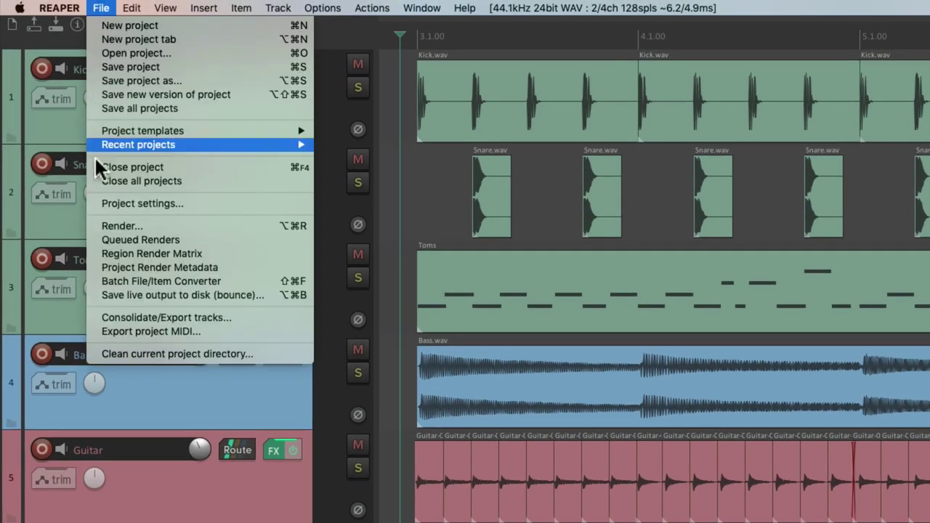
left_click(95, 246)
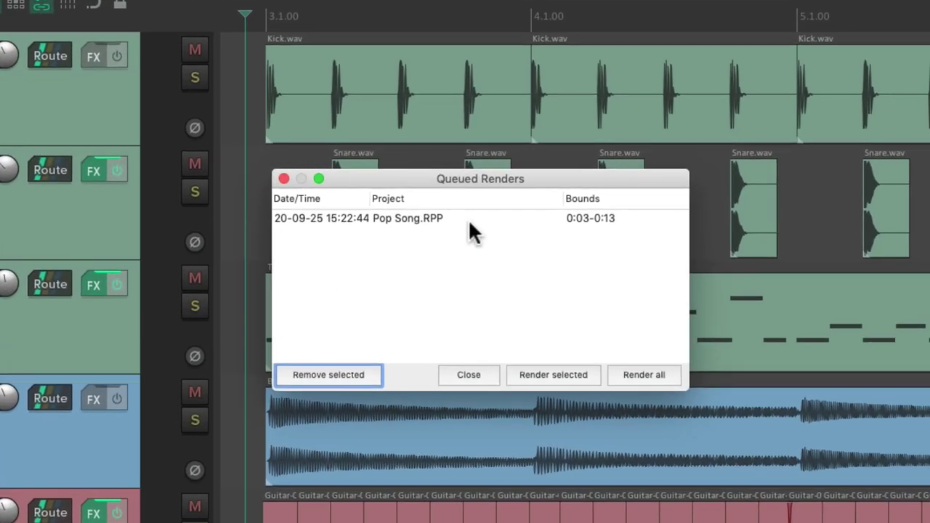
left_click(474, 219)
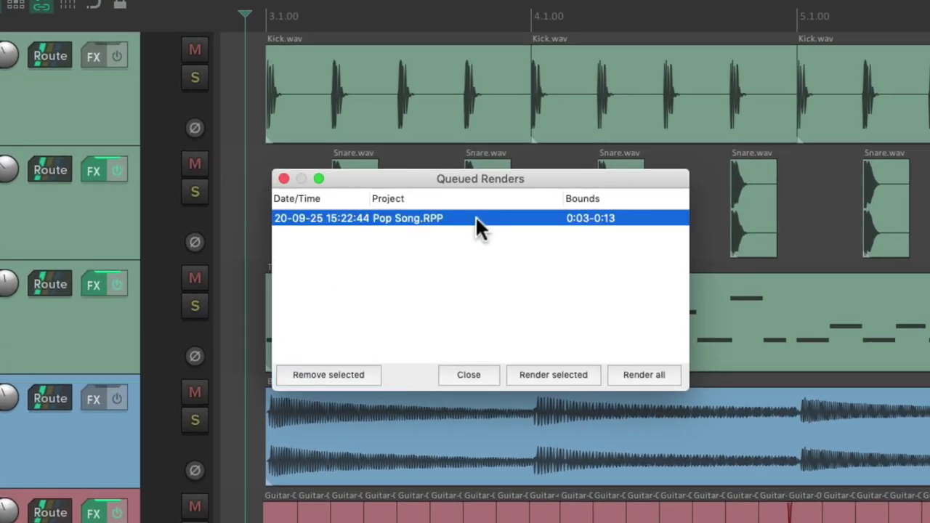
left_click(553, 375)
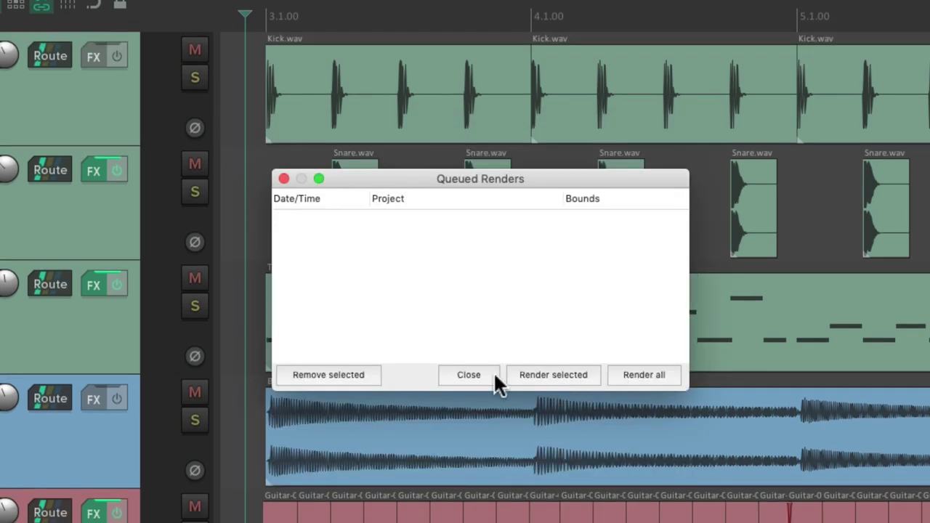
left_click(494, 398)
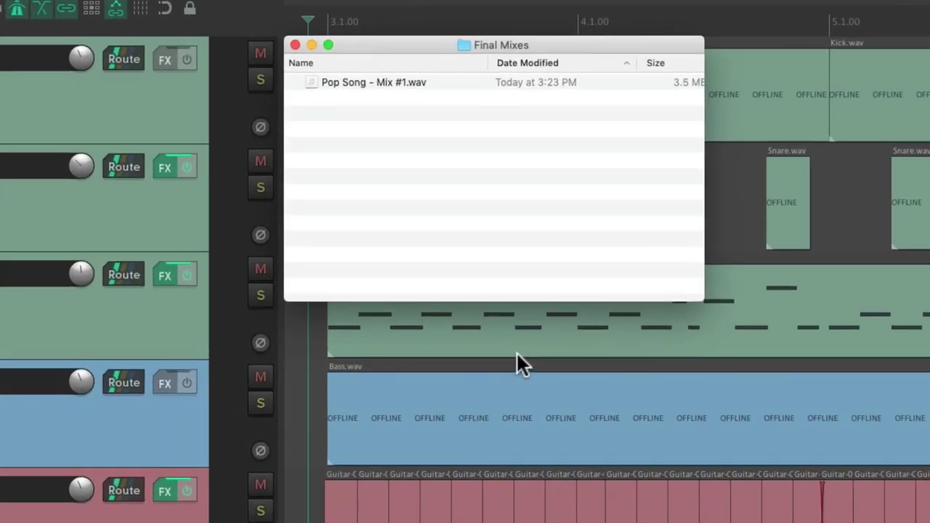
Select Pop Song - Mix #1.wav in Final Mixes and play it in a Quick Look preview
left_click(457, 84)
key("space")
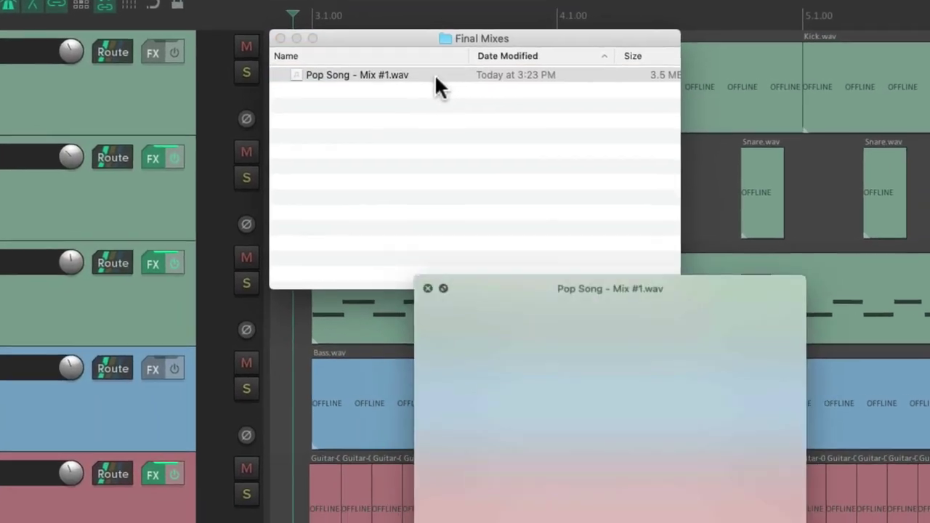